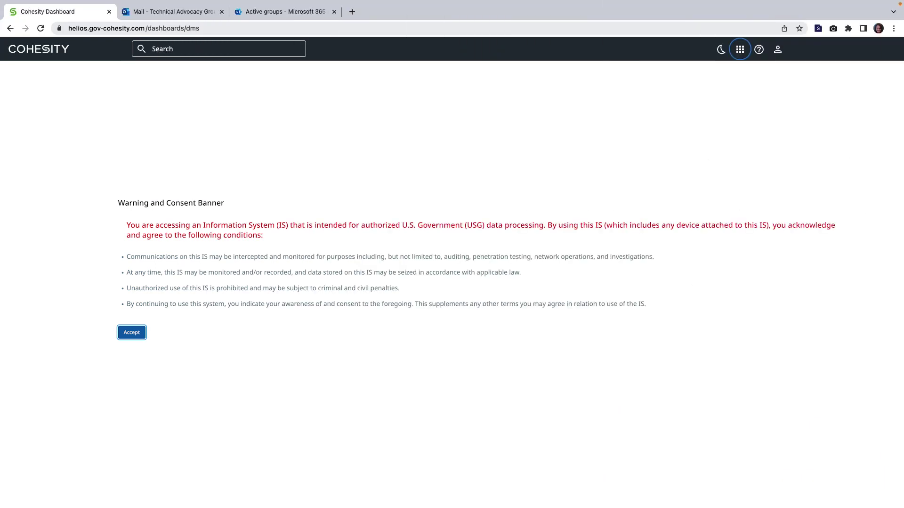
Accept the Warning and Consent Banner to reach the DataProtect dashboard.
{"action": "key", "text": "Return"}
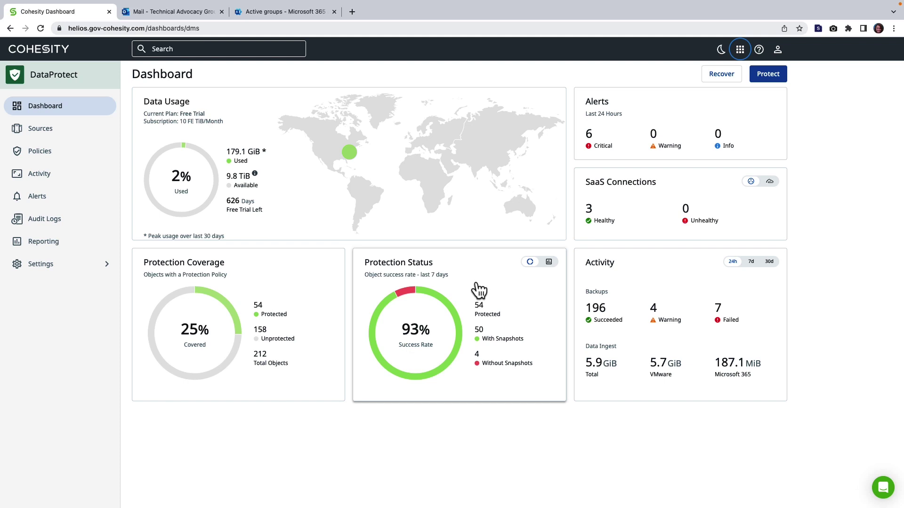
Open Sources and preview the Microsoft 365 registration form, then dismiss it.
{"action": "left_click", "coordinate": [66, 138]}
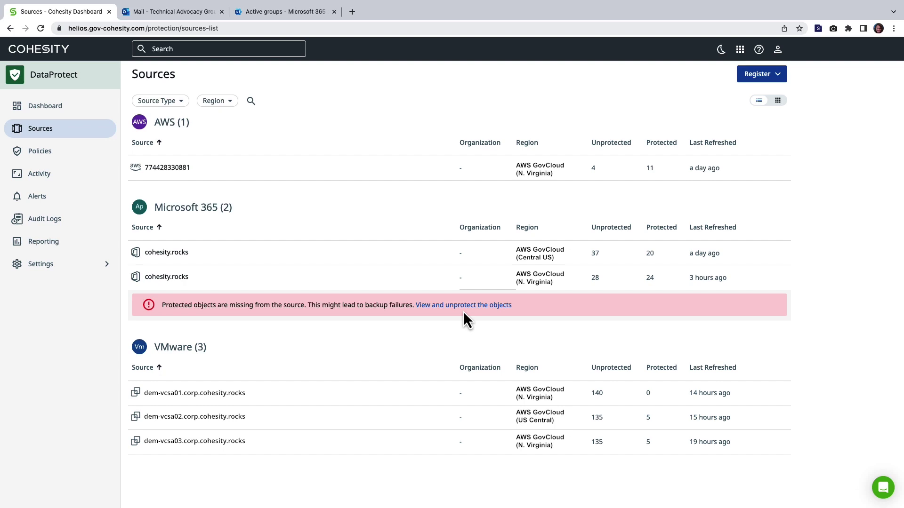
{"action": "left_click", "coordinate": [778, 81]}
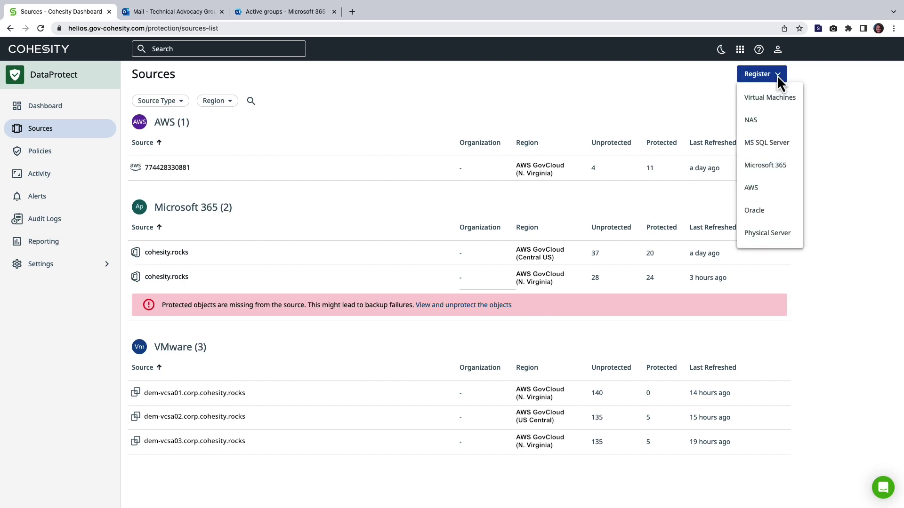
{"action": "left_click", "coordinate": [794, 167]}
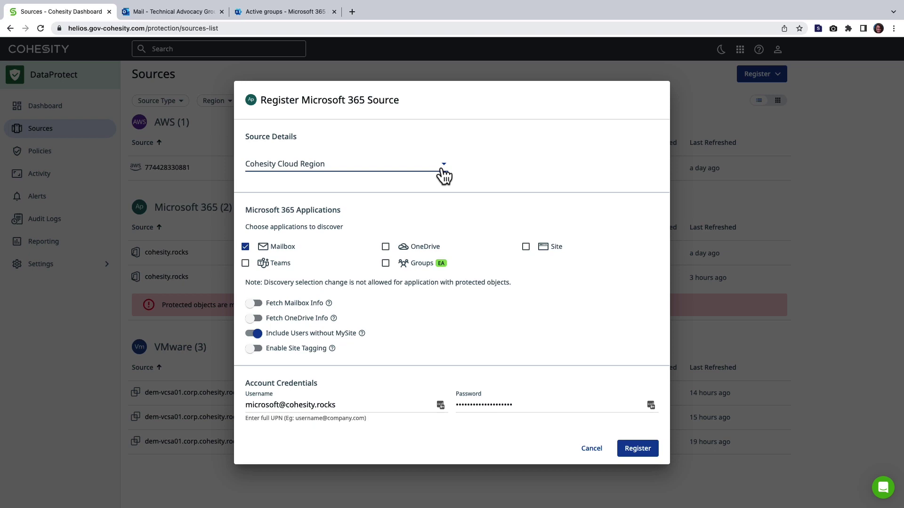
{"action": "key", "text": "Escape"}
Review the Central US source's registration settings and close them without changes.
{"action": "left_click", "coordinate": [762, 256]}
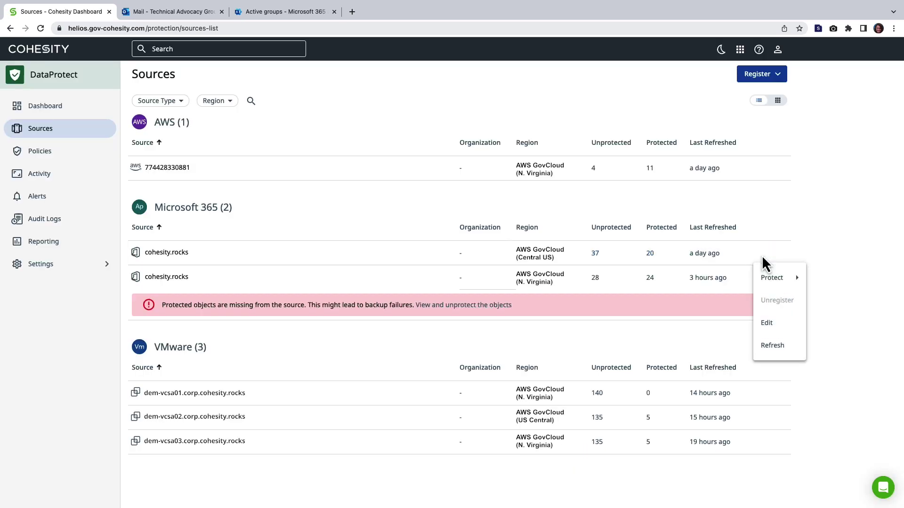
{"action": "left_click", "coordinate": [779, 323]}
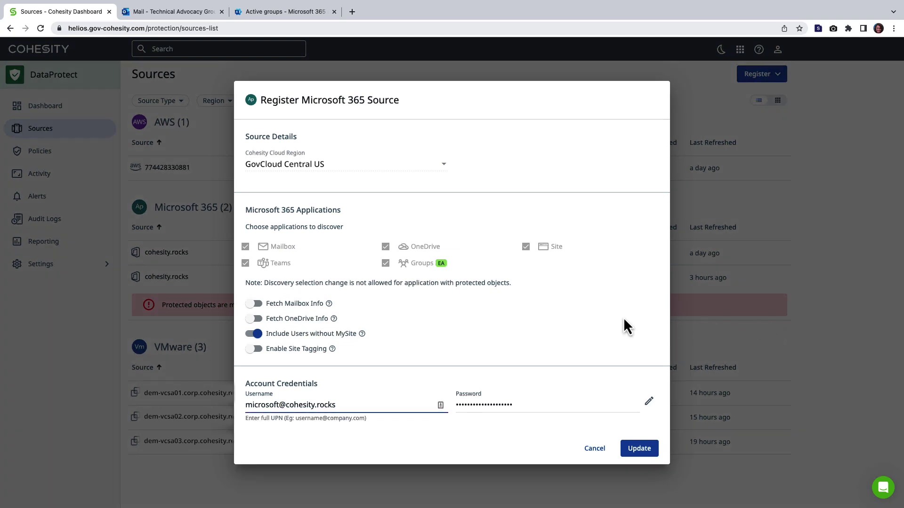
{"action": "scroll", "coordinate": [514, 306], "scroll_direction": "down", "scroll_amount": 2}
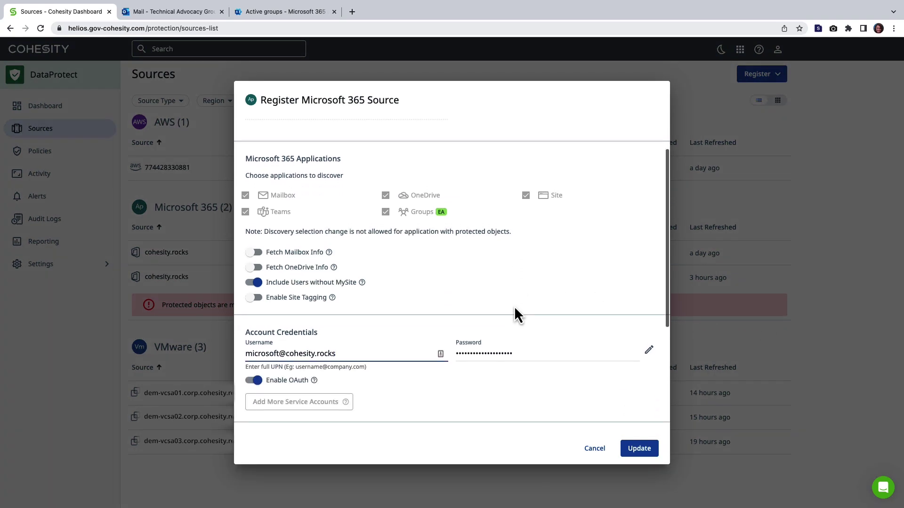
{"action": "scroll", "coordinate": [516, 321], "scroll_direction": "up", "scroll_amount": 2}
{"action": "left_click", "coordinate": [595, 448]}
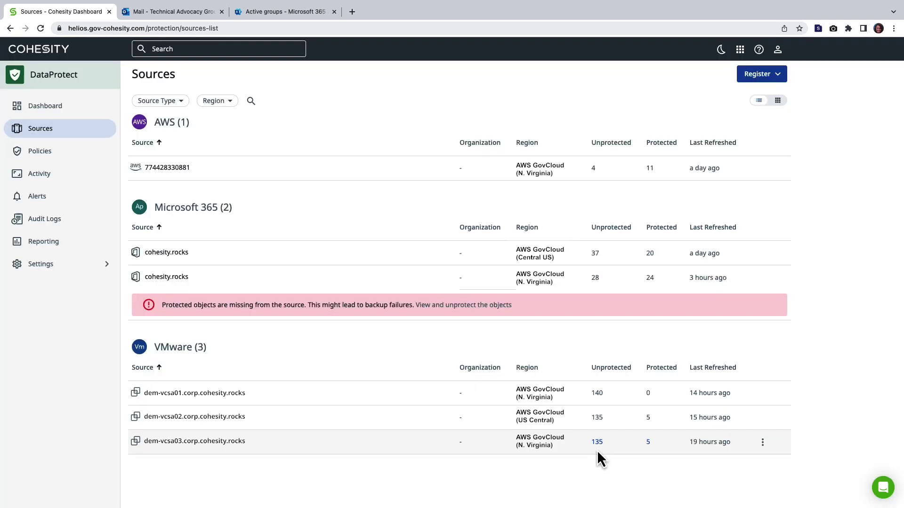
Open the Central US cohesity.rocks source's mailbox users and toggle select-all on and off.
{"action": "left_click", "coordinate": [176, 254]}
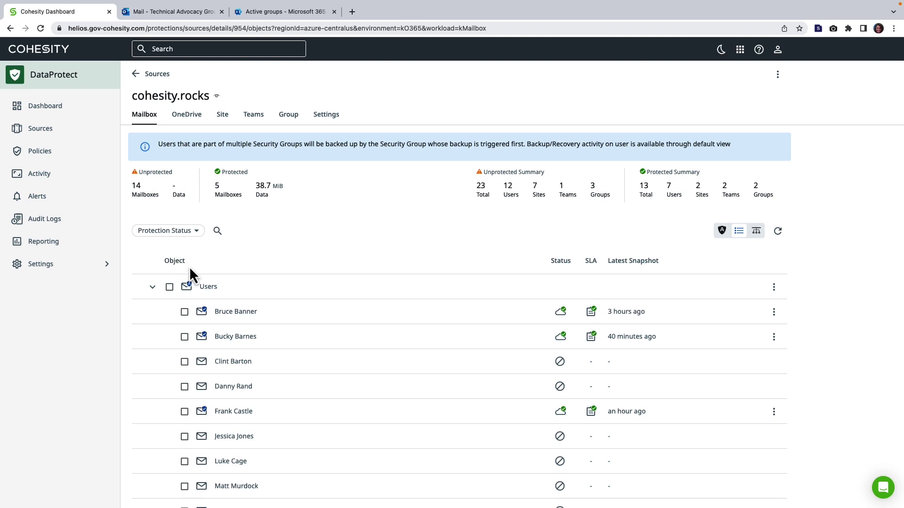
{"action": "scroll", "coordinate": [265, 369], "scroll_direction": "down", "scroll_amount": 2}
{"action": "scroll", "coordinate": [264, 357], "scroll_direction": "down", "scroll_amount": 1}
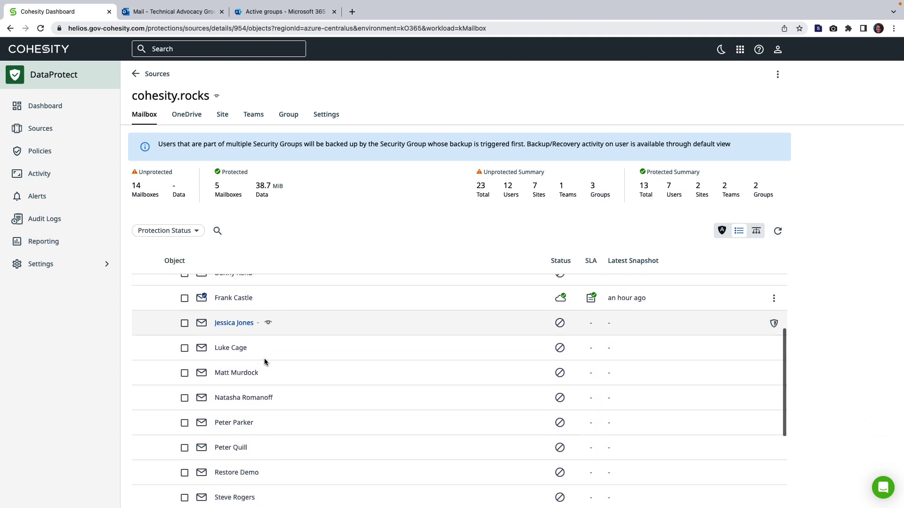
{"action": "scroll", "coordinate": [264, 358], "scroll_direction": "up", "scroll_amount": 3}
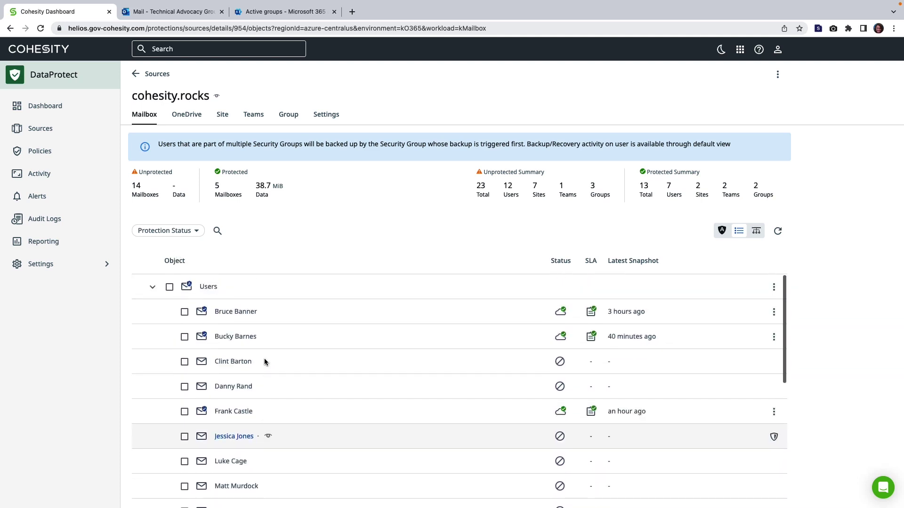
{"action": "left_click", "coordinate": [170, 288]}
{"action": "left_click", "coordinate": [170, 288]}
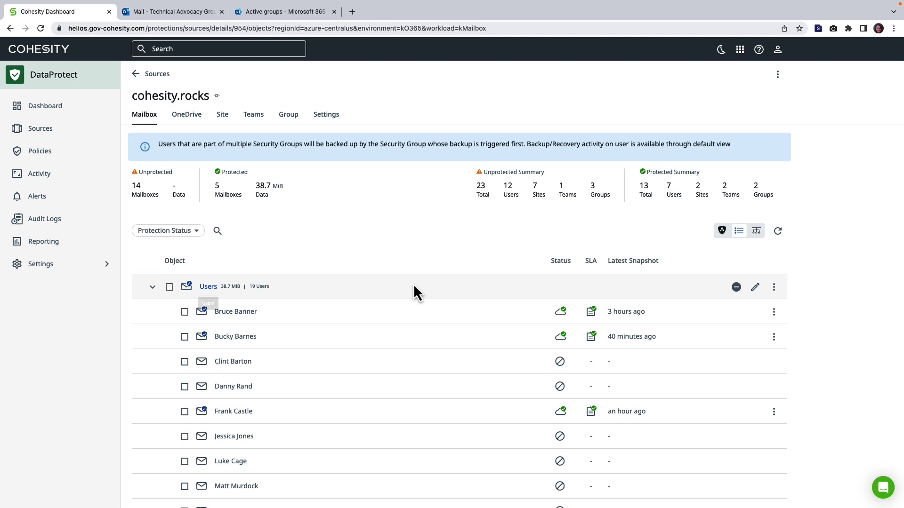
Select the first unprotected OneDrive on the OneDrive tab and start protecting it.
{"action": "left_click", "coordinate": [201, 125]}
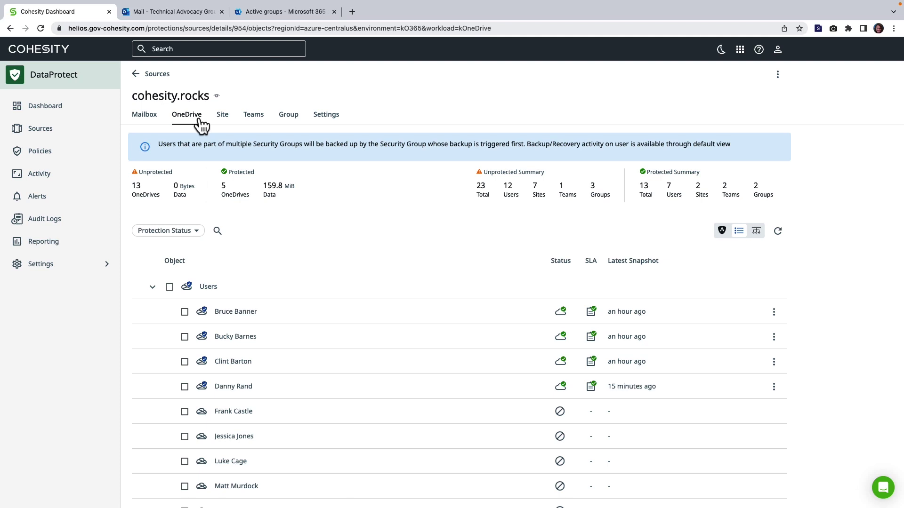
{"action": "scroll", "coordinate": [225, 431], "scroll_direction": "down", "scroll_amount": 1}
{"action": "scroll", "coordinate": [226, 433], "scroll_direction": "down", "scroll_amount": 3}
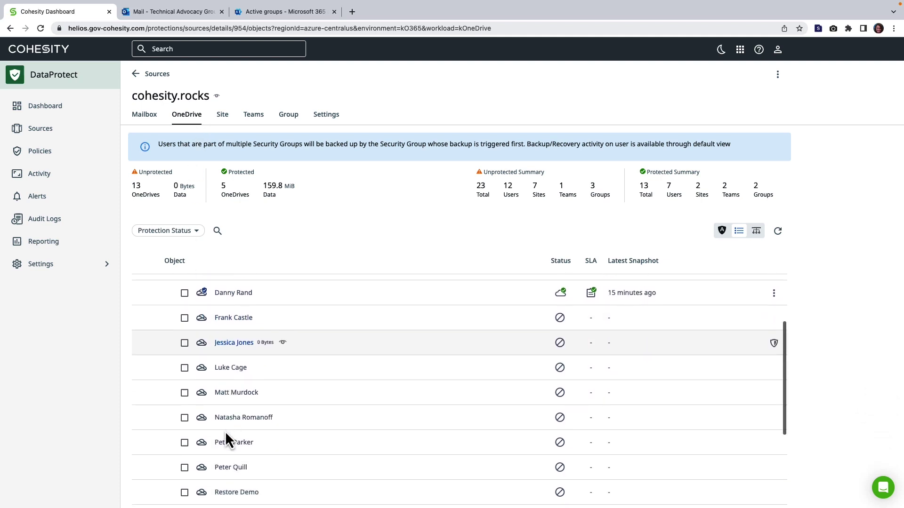
{"action": "scroll", "coordinate": [225, 432], "scroll_direction": "up", "scroll_amount": 4}
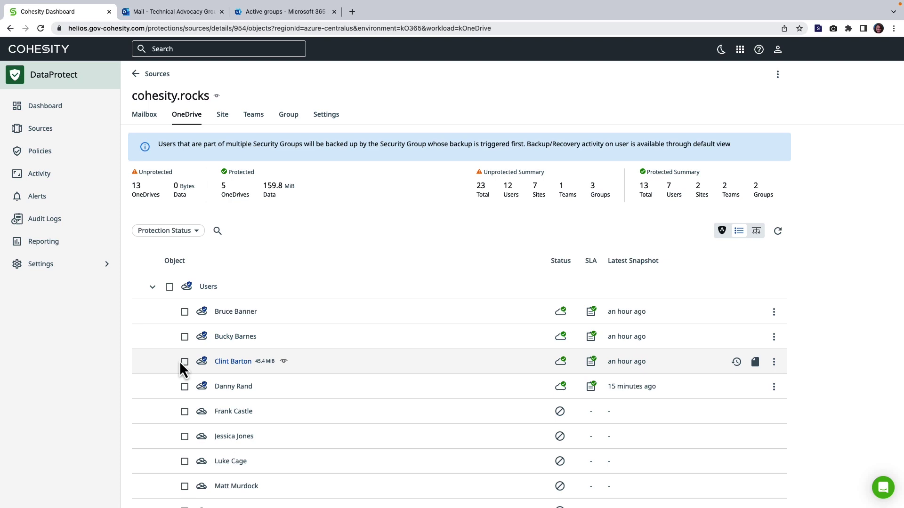
{"action": "left_click", "coordinate": [184, 413]}
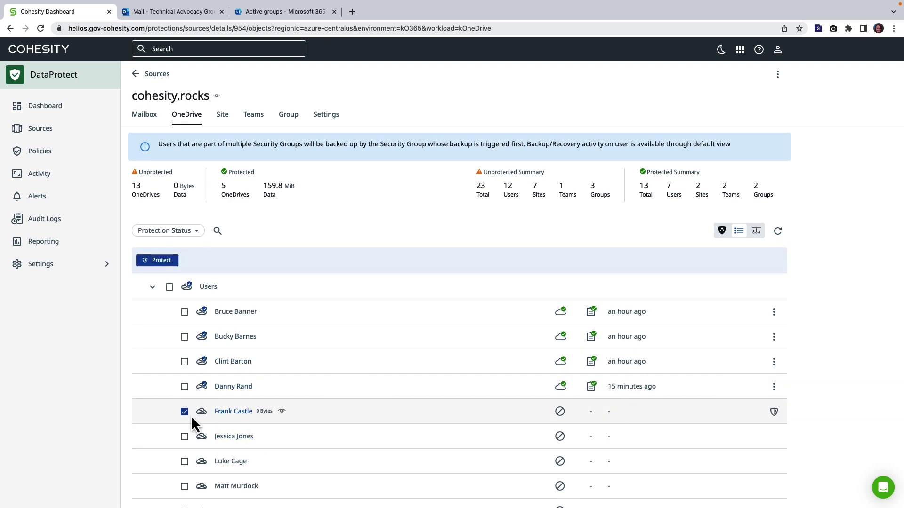
{"action": "left_click", "coordinate": [168, 262]}
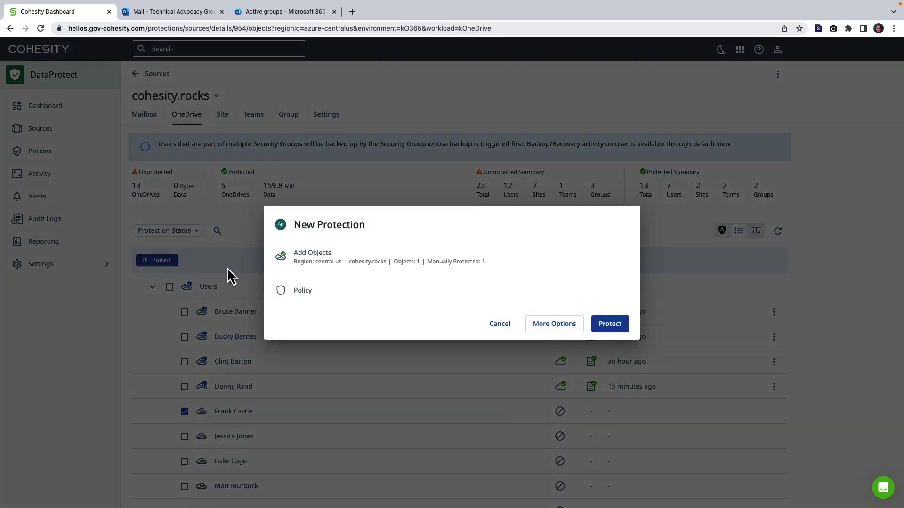
Assign TM Policy, expand Additional Settings, and save the OneDrive protection.
{"action": "left_click", "coordinate": [384, 290]}
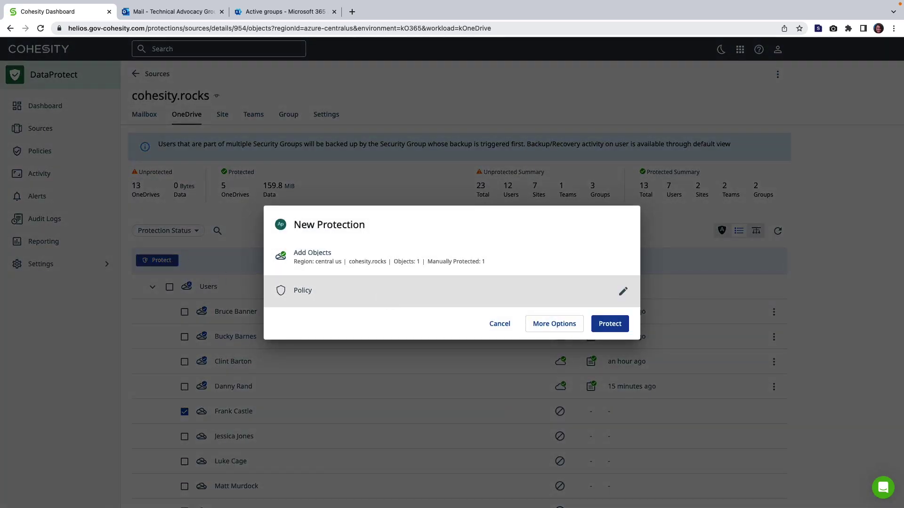
{"action": "left_click", "coordinate": [454, 303]}
{"action": "scroll", "coordinate": [426, 365], "scroll_direction": "down", "scroll_amount": 2}
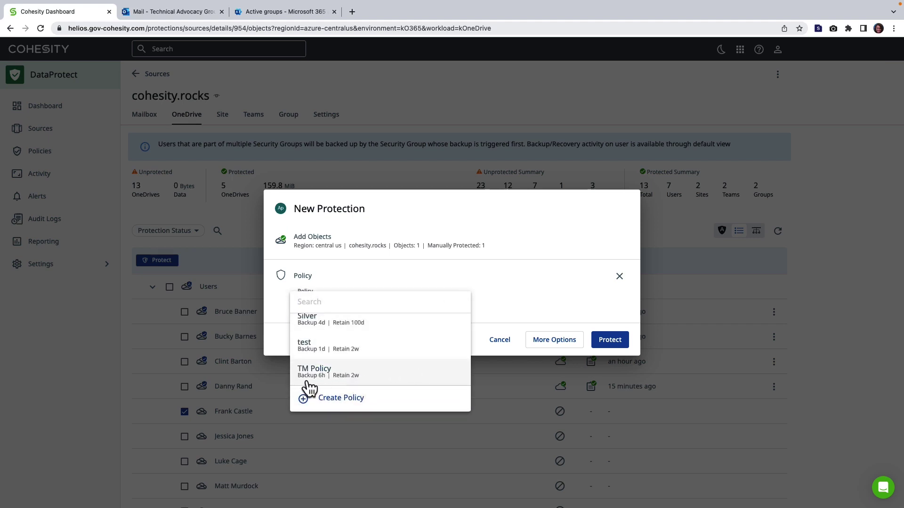
{"action": "left_click", "coordinate": [371, 377]}
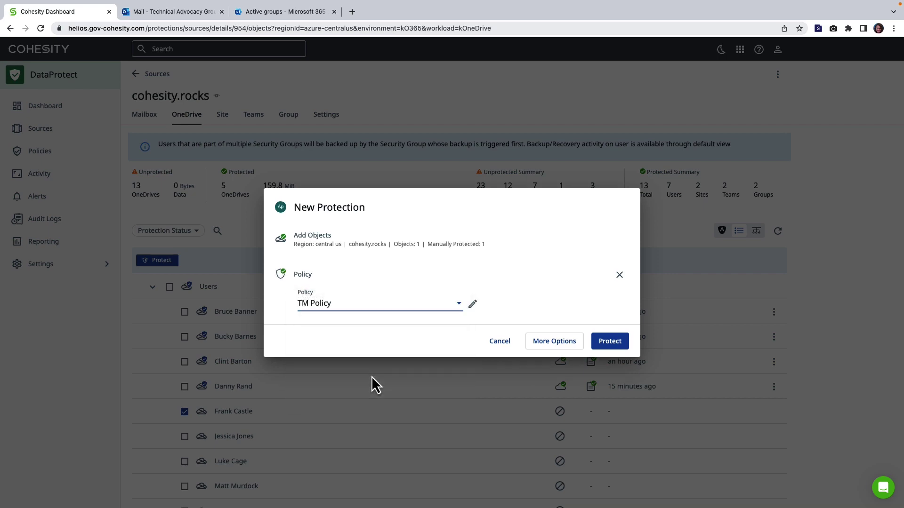
{"action": "left_click", "coordinate": [541, 343]}
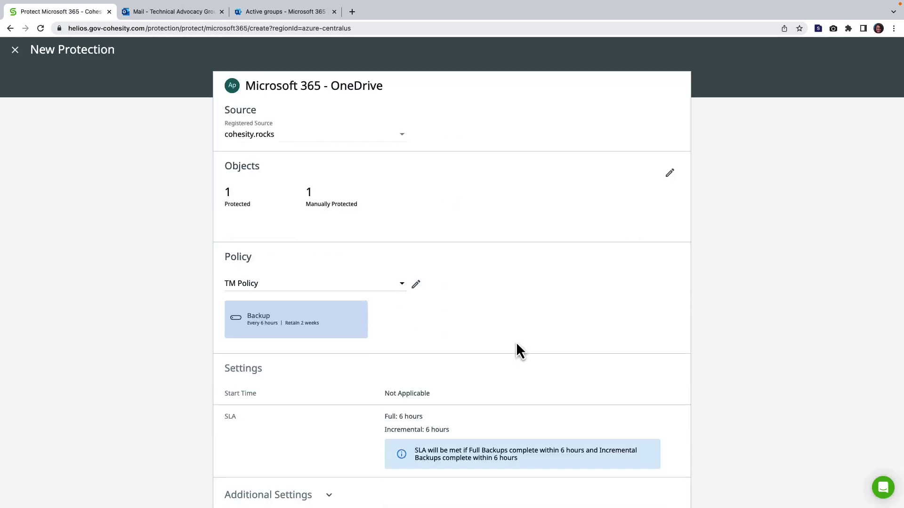
{"action": "scroll", "coordinate": [511, 349], "scroll_direction": "down", "scroll_amount": 1}
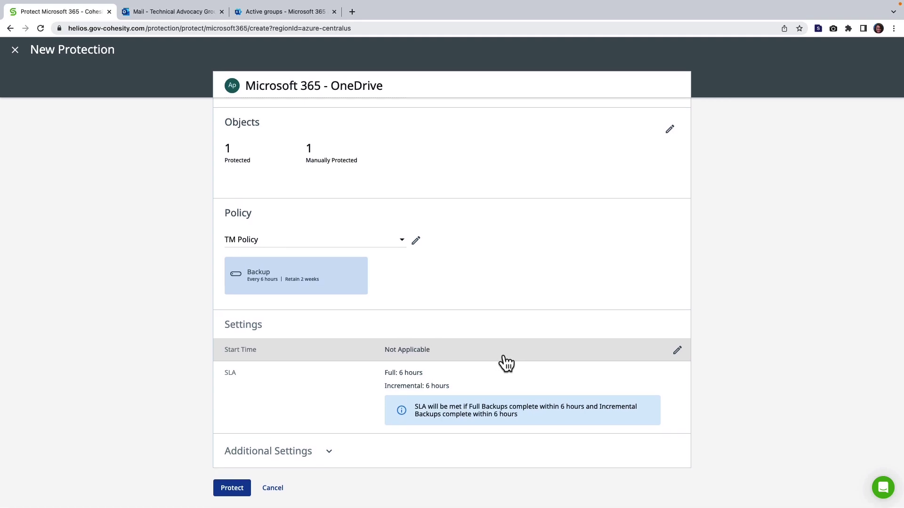
{"action": "left_click", "coordinate": [325, 461]}
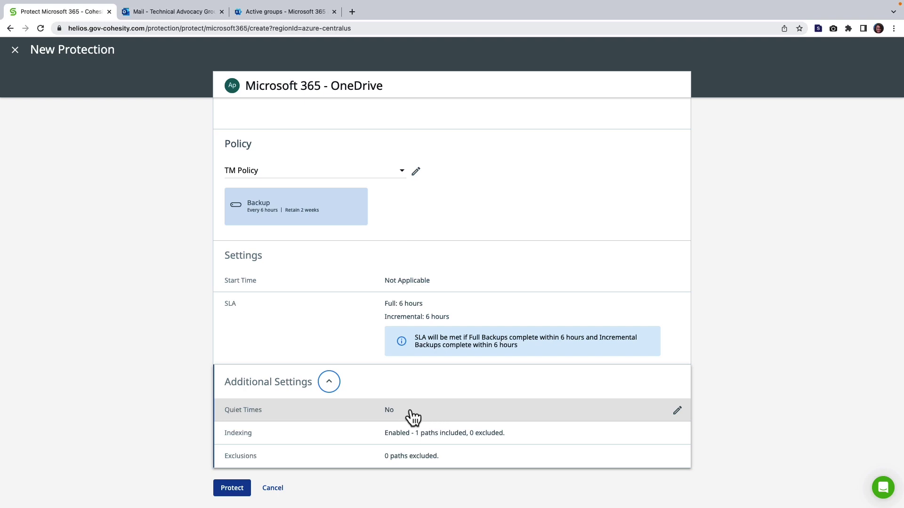
{"action": "left_click", "coordinate": [245, 492]}
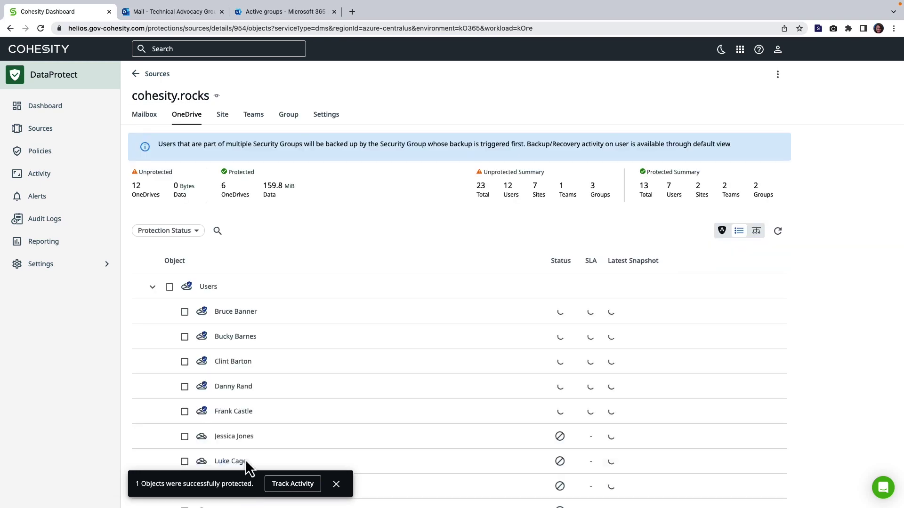
Select the Company Learning Portal SharePoint site and start protecting it.
{"action": "left_click", "coordinate": [224, 116]}
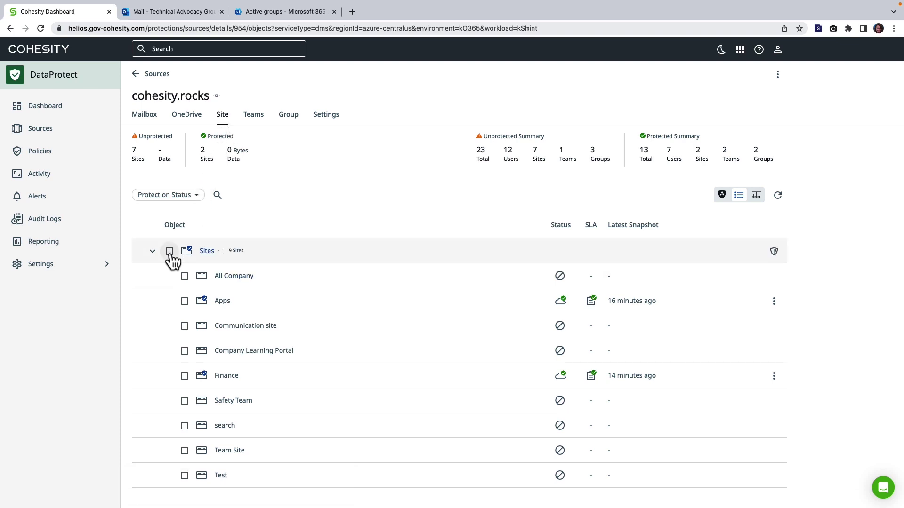
{"action": "left_click", "coordinate": [153, 253]}
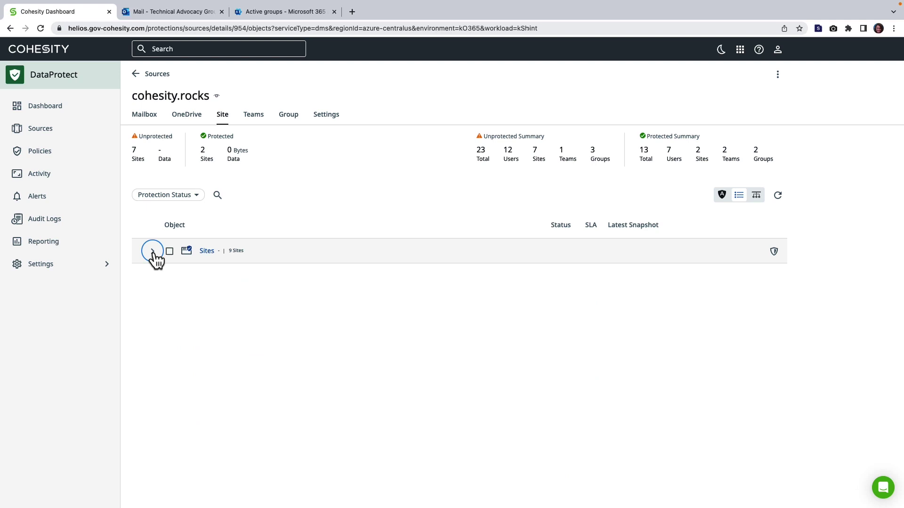
{"action": "left_click", "coordinate": [153, 253]}
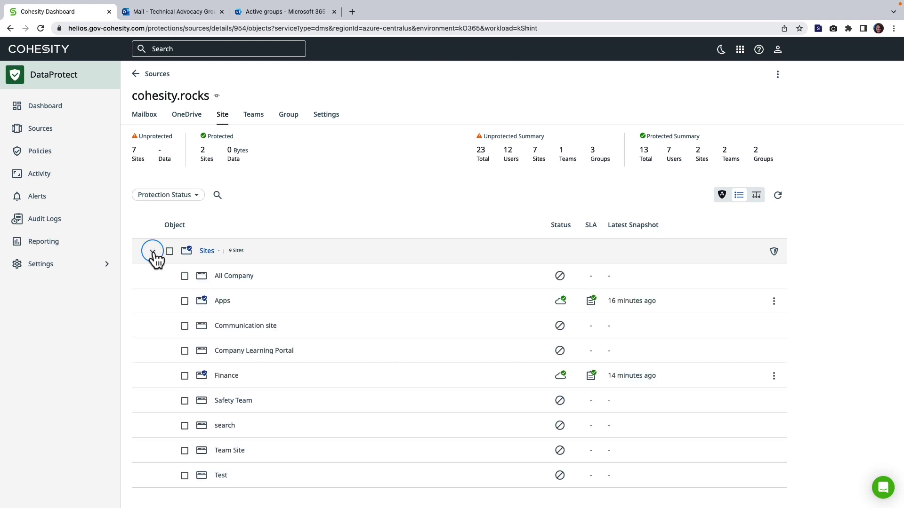
{"action": "left_click", "coordinate": [185, 351]}
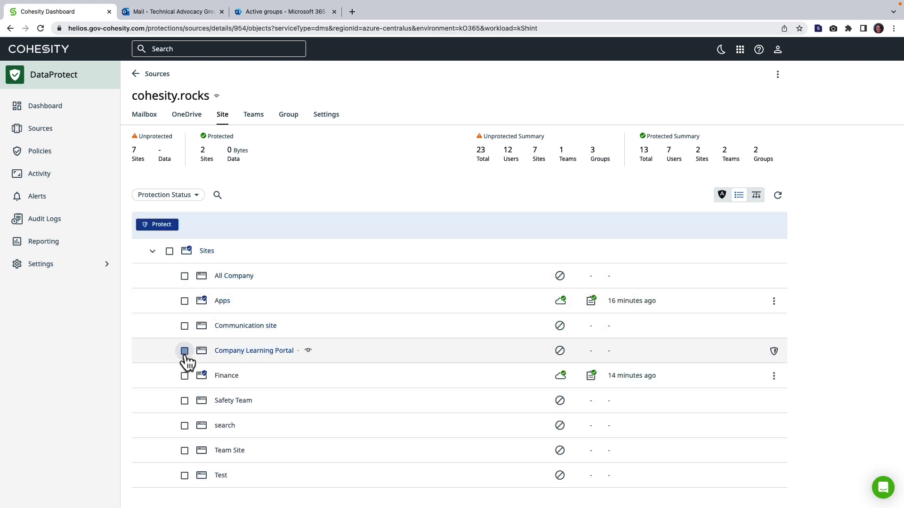
{"action": "left_click", "coordinate": [161, 225]}
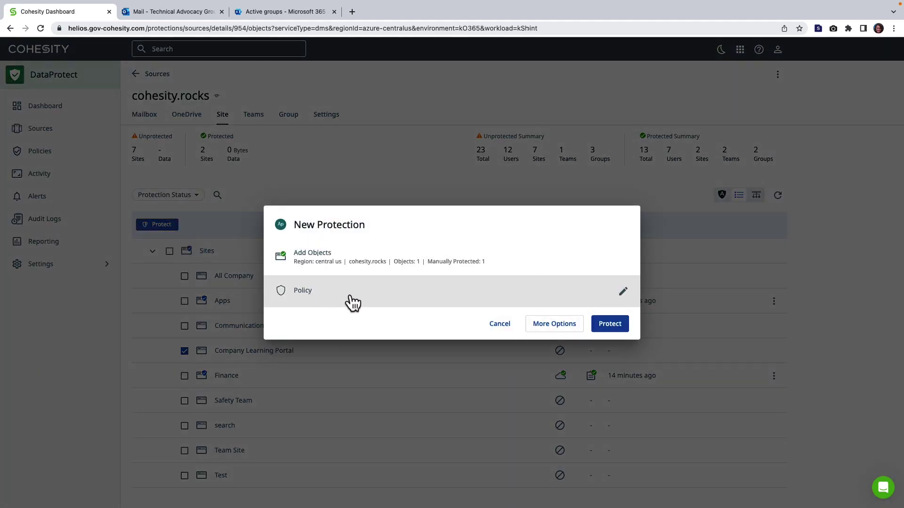
Apply TM Policy, expand Additional Settings, and protect the site.
{"action": "left_click", "coordinate": [353, 303]}
{"action": "left_click", "coordinate": [385, 309]}
{"action": "scroll", "coordinate": [394, 386], "scroll_direction": "down", "scroll_amount": 2}
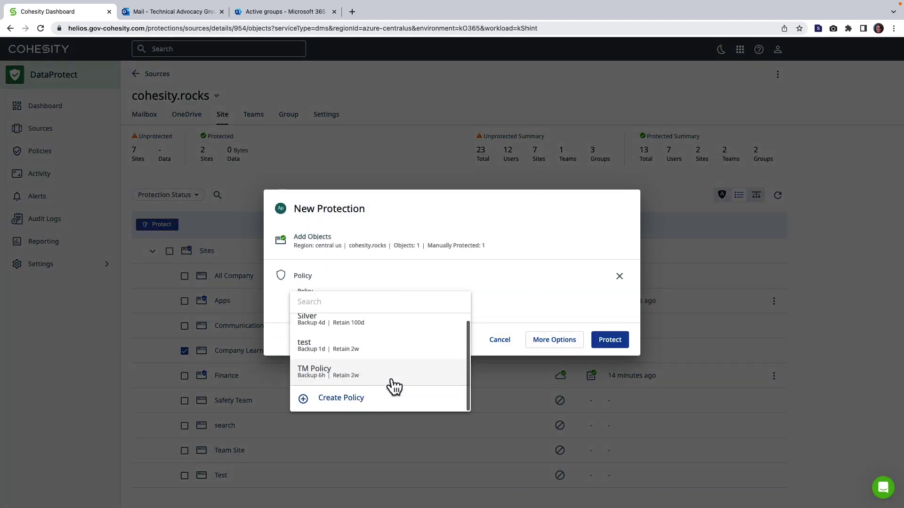
{"action": "left_click", "coordinate": [419, 377]}
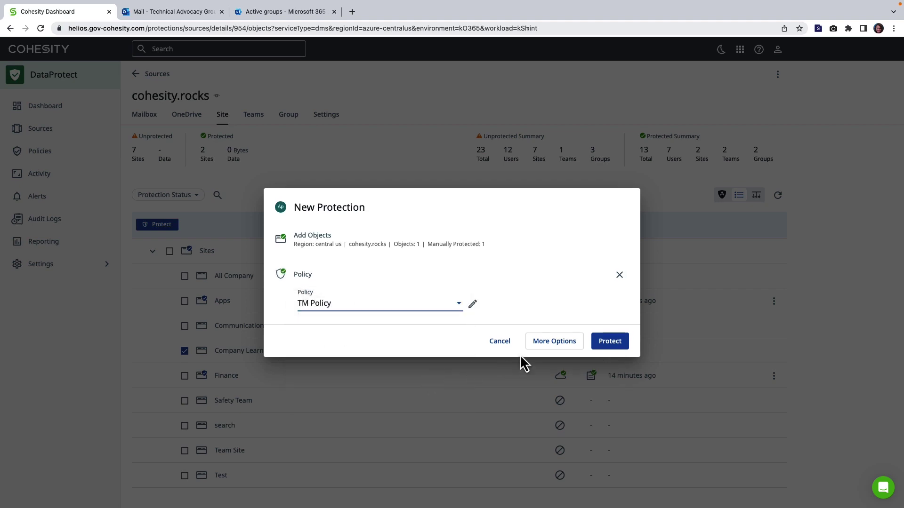
{"action": "left_click", "coordinate": [552, 346]}
{"action": "scroll", "coordinate": [507, 409], "scroll_direction": "down", "scroll_amount": 2}
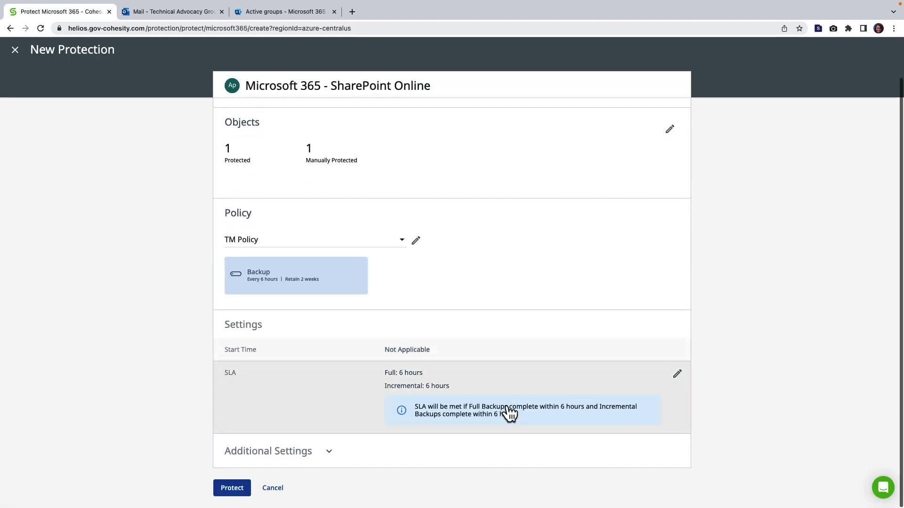
{"action": "left_click", "coordinate": [328, 451]}
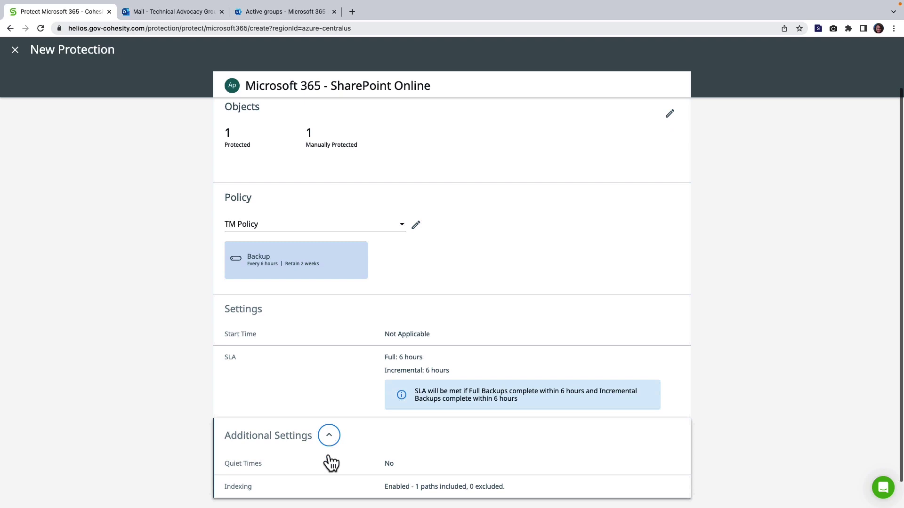
{"action": "left_click", "coordinate": [236, 490]}
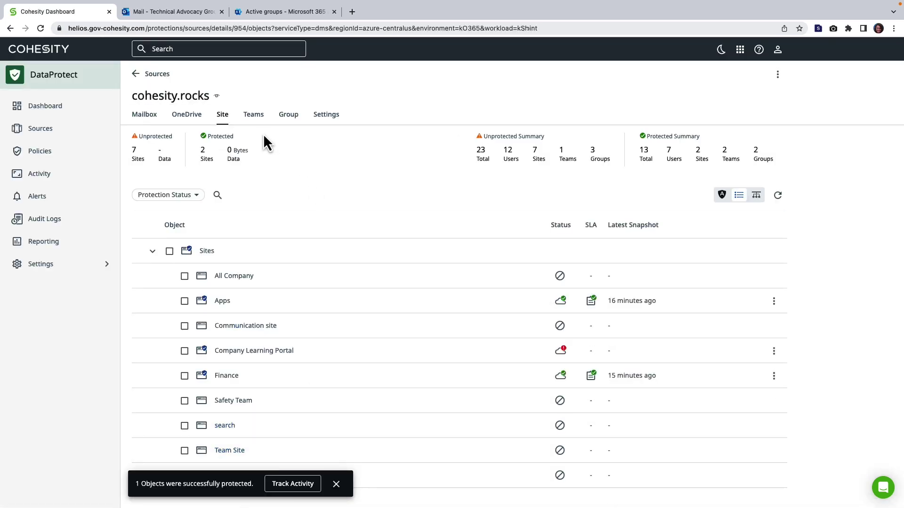
On the Teams tab, protect the Finance team with TM Policy after expanding Additional Settings.
{"action": "left_click", "coordinate": [254, 118]}
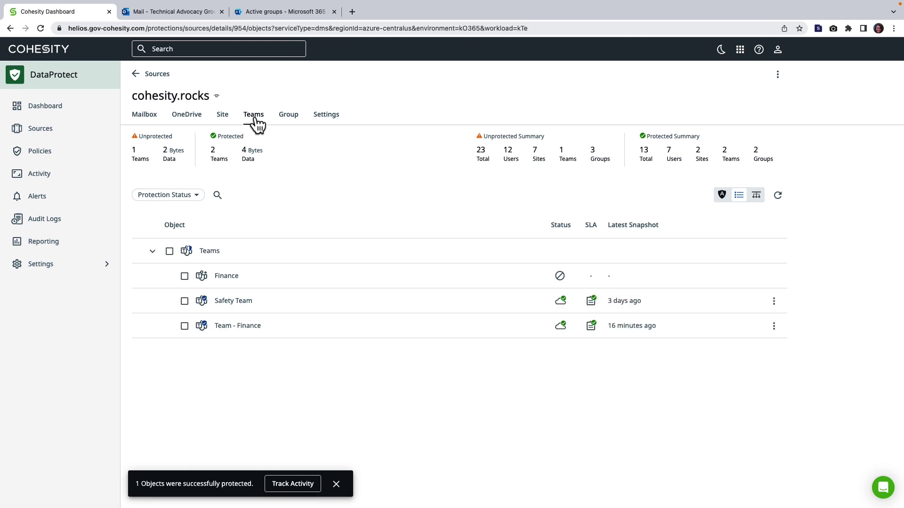
{"action": "left_click", "coordinate": [185, 276]}
{"action": "left_click", "coordinate": [170, 226]}
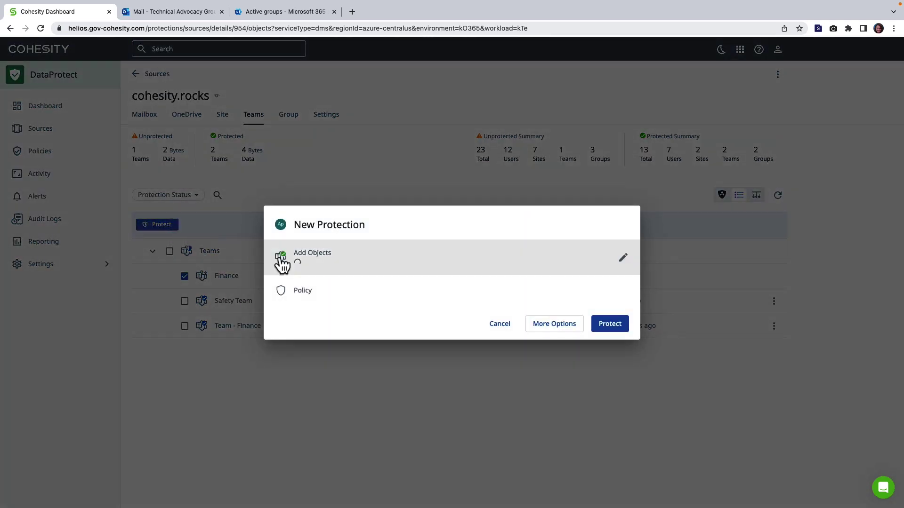
{"action": "left_click", "coordinate": [401, 307]}
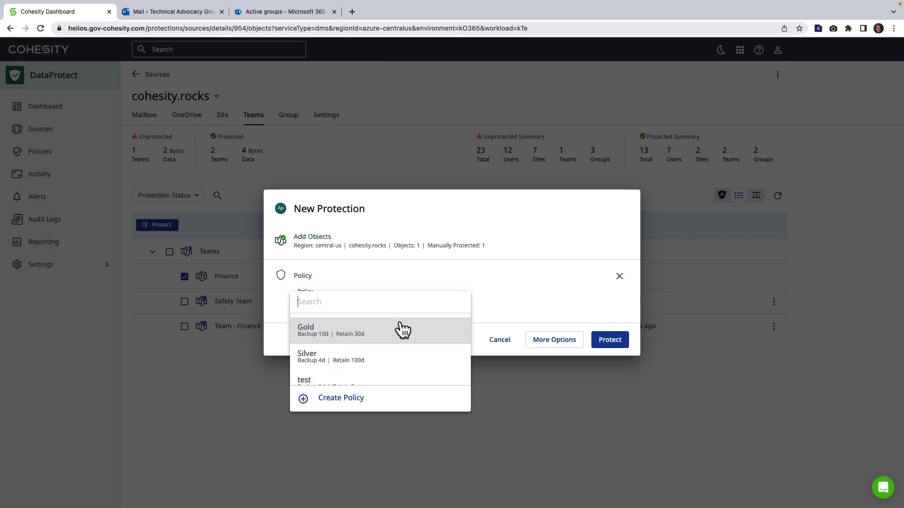
{"action": "scroll", "coordinate": [403, 367], "scroll_direction": "down", "scroll_amount": 2}
{"action": "left_click", "coordinate": [408, 376]}
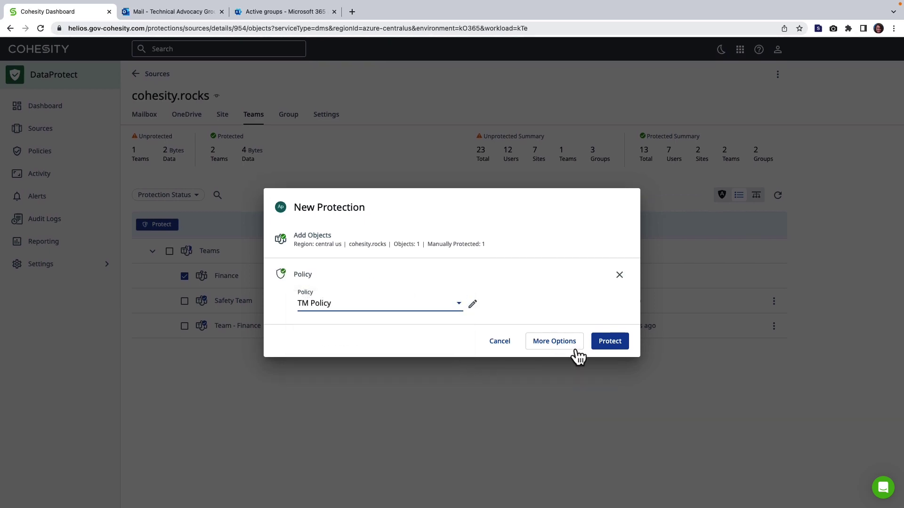
{"action": "left_click", "coordinate": [574, 347]}
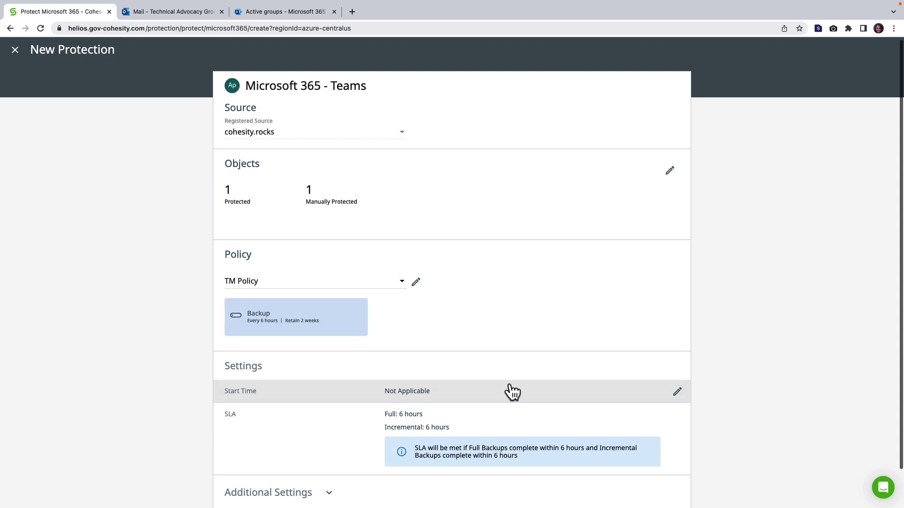
{"action": "scroll", "coordinate": [513, 392], "scroll_direction": "down", "scroll_amount": 2}
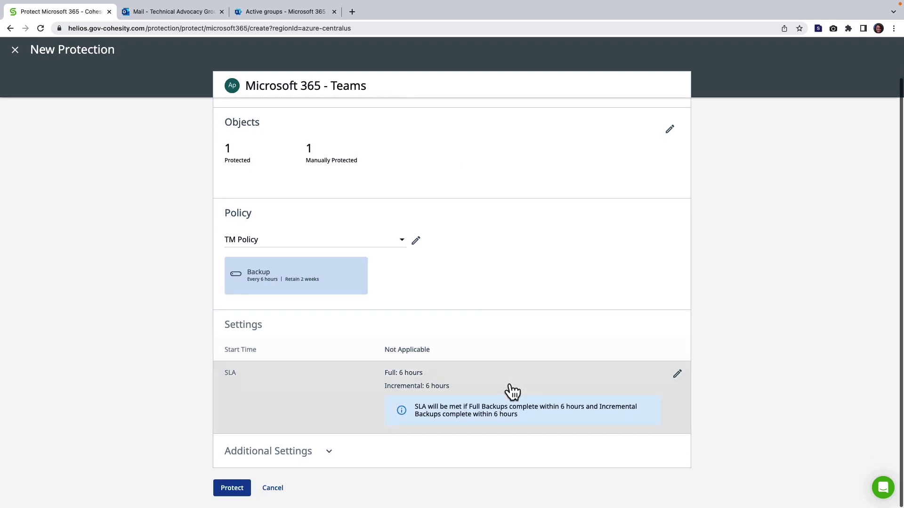
{"action": "left_click", "coordinate": [329, 452]}
{"action": "left_click", "coordinate": [240, 492]}
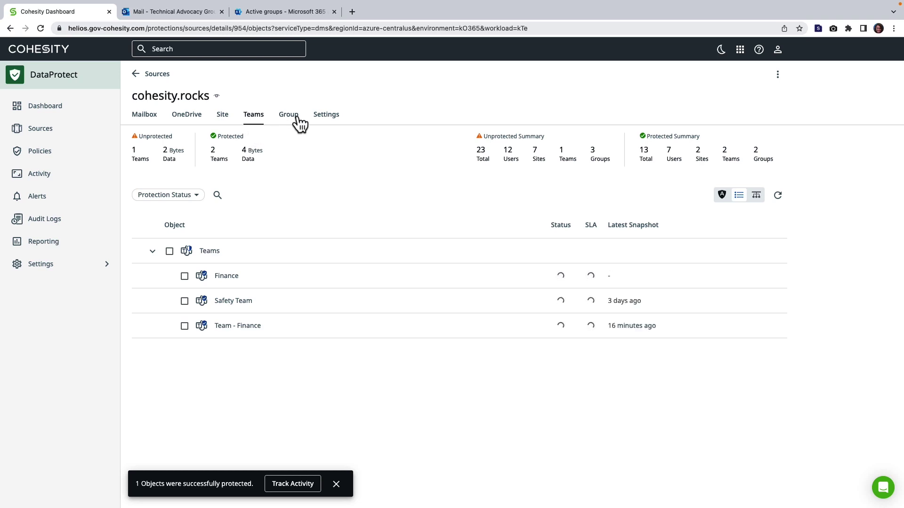
On the Groups tab, protect the Test group with TM Policy after expanding Additional Settings.
{"action": "left_click", "coordinate": [296, 121]}
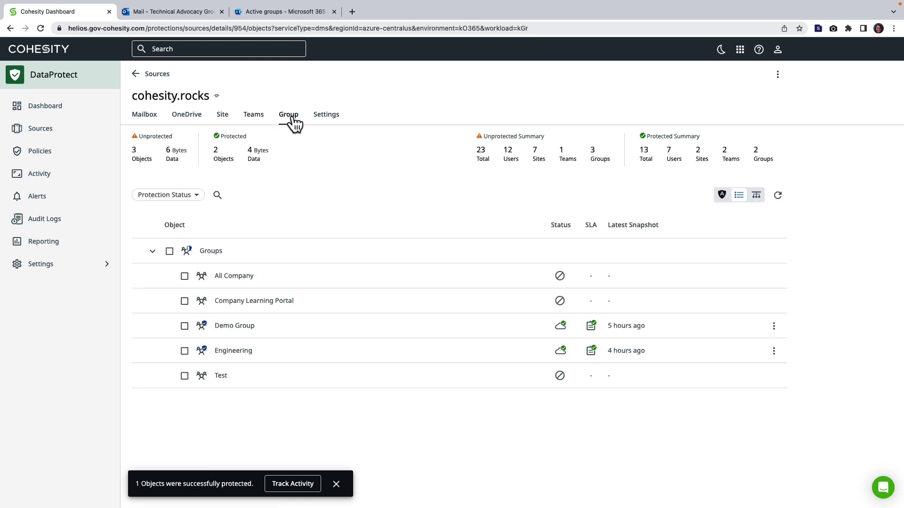
{"action": "left_click", "coordinate": [184, 376]}
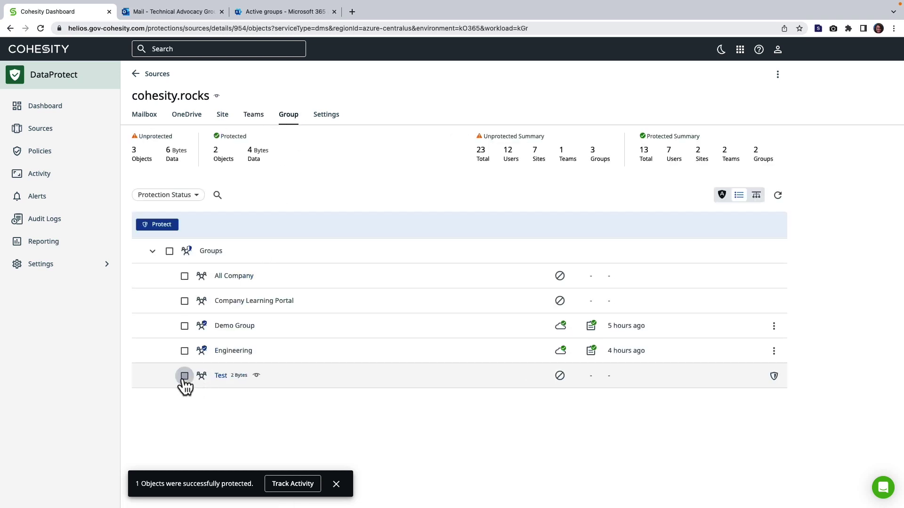
{"action": "left_click", "coordinate": [163, 226]}
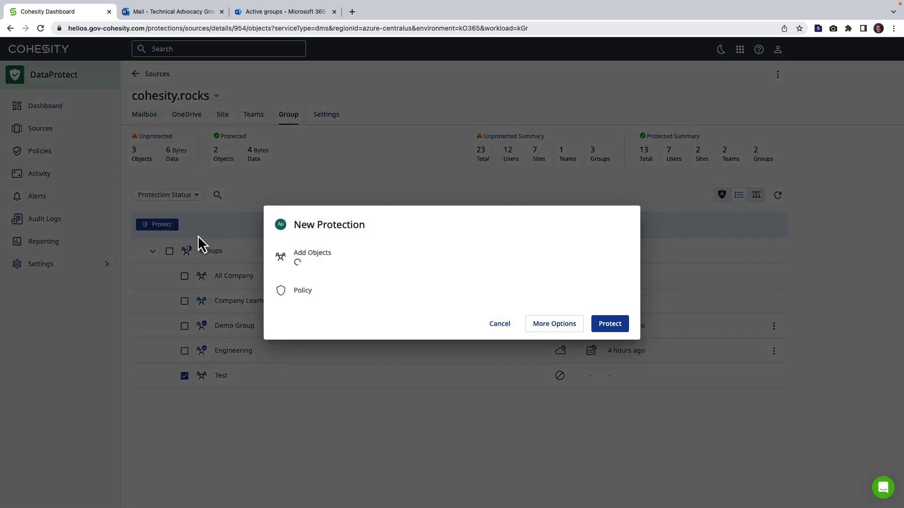
{"action": "left_click", "coordinate": [356, 304]}
{"action": "left_click", "coordinate": [348, 306]}
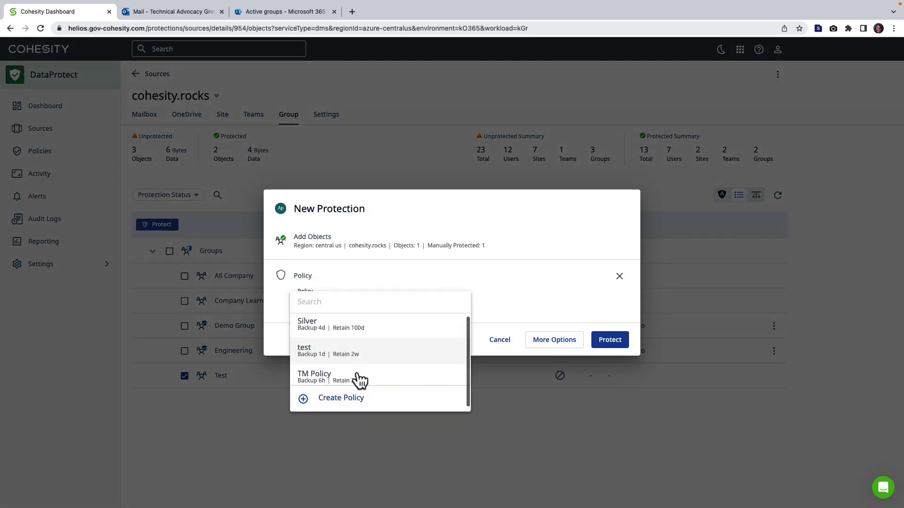
{"action": "left_click", "coordinate": [360, 379]}
{"action": "left_click", "coordinate": [540, 347]}
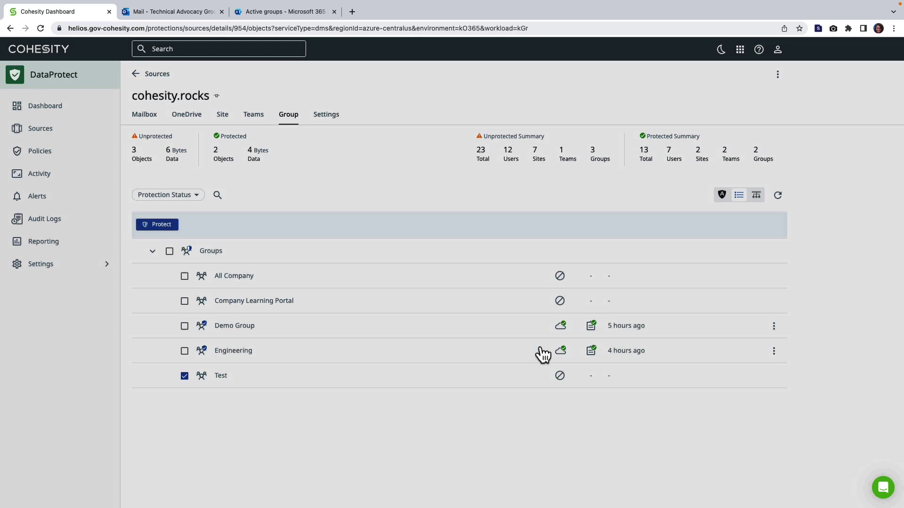
{"action": "scroll", "coordinate": [466, 383], "scroll_direction": "down", "scroll_amount": 1}
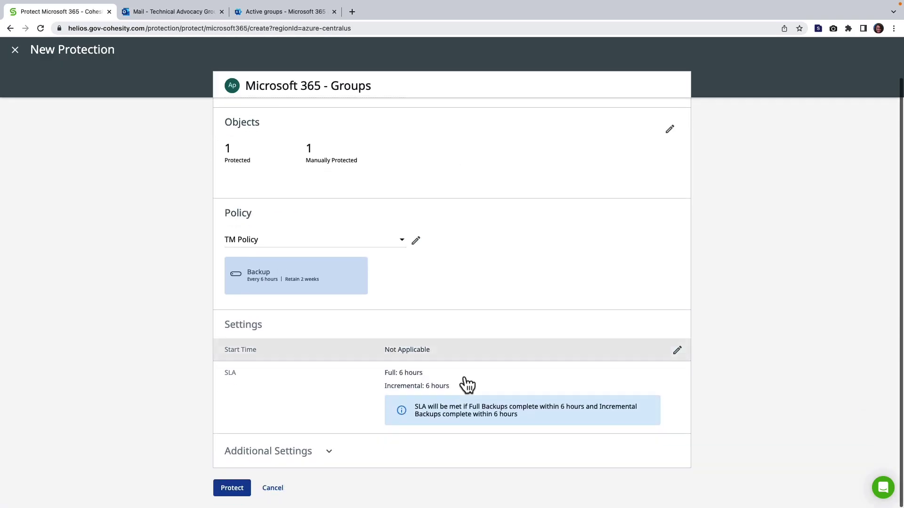
{"action": "left_click", "coordinate": [306, 463]}
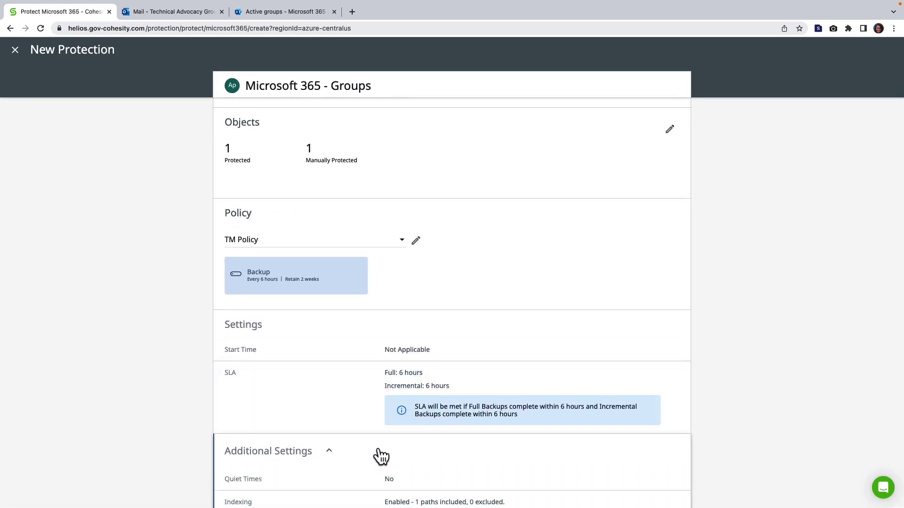
{"action": "scroll", "coordinate": [381, 455], "scroll_direction": "down", "scroll_amount": 1}
{"action": "left_click", "coordinate": [239, 492]}
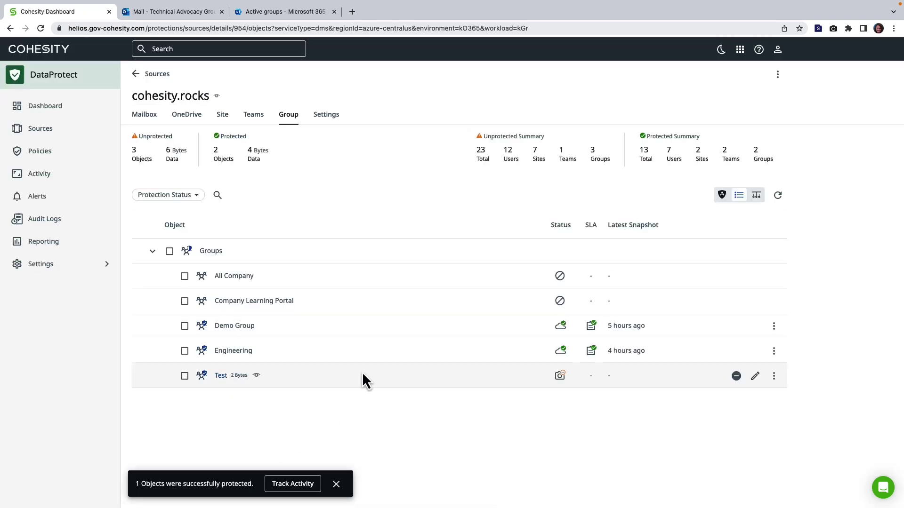
On the Mailbox tab, select the protected user's mailbox for item recovery.
{"action": "left_click", "coordinate": [145, 120]}
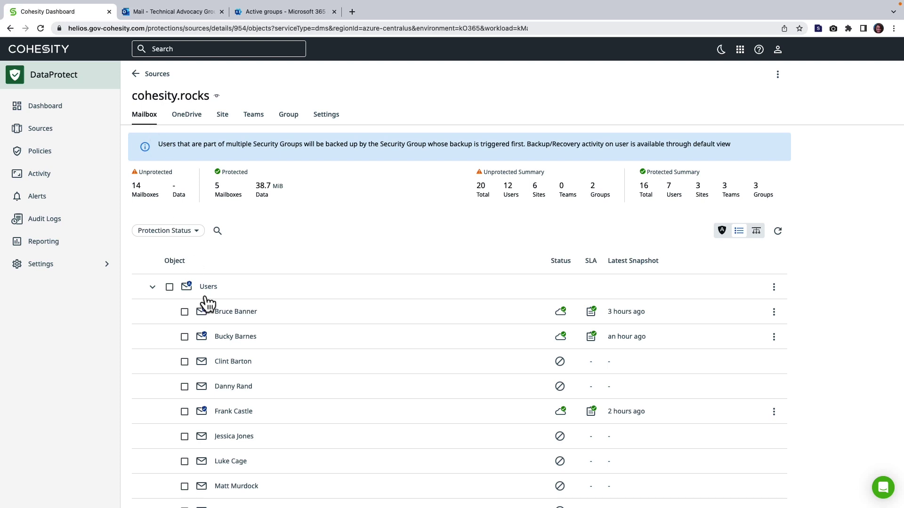
{"action": "scroll", "coordinate": [245, 397], "scroll_direction": "down", "scroll_amount": 5}
{"action": "scroll", "coordinate": [244, 396], "scroll_direction": "down", "scroll_amount": 1}
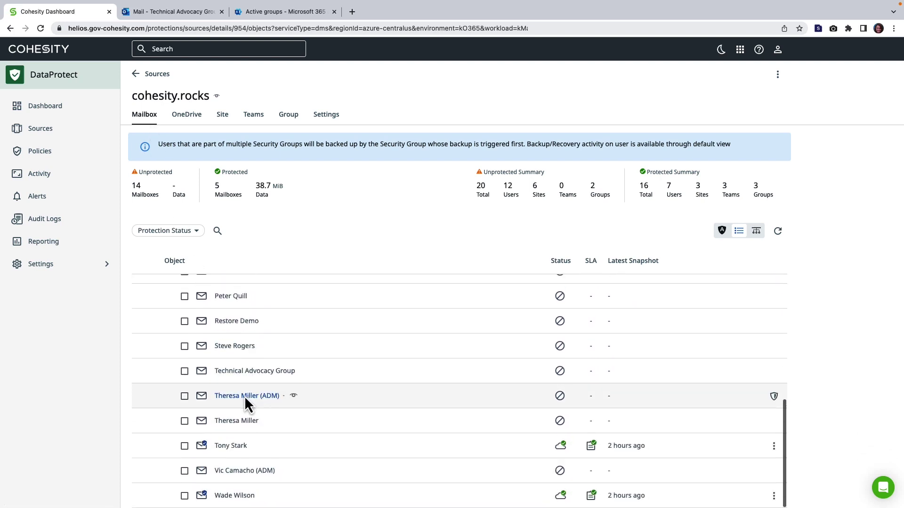
{"action": "left_click", "coordinate": [185, 446]}
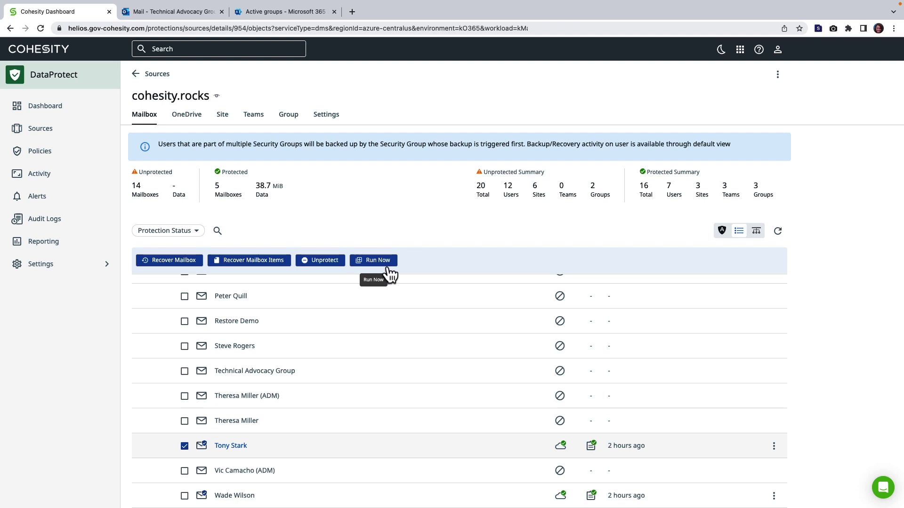
{"action": "mouse_move", "coordinate": [592, 442]}
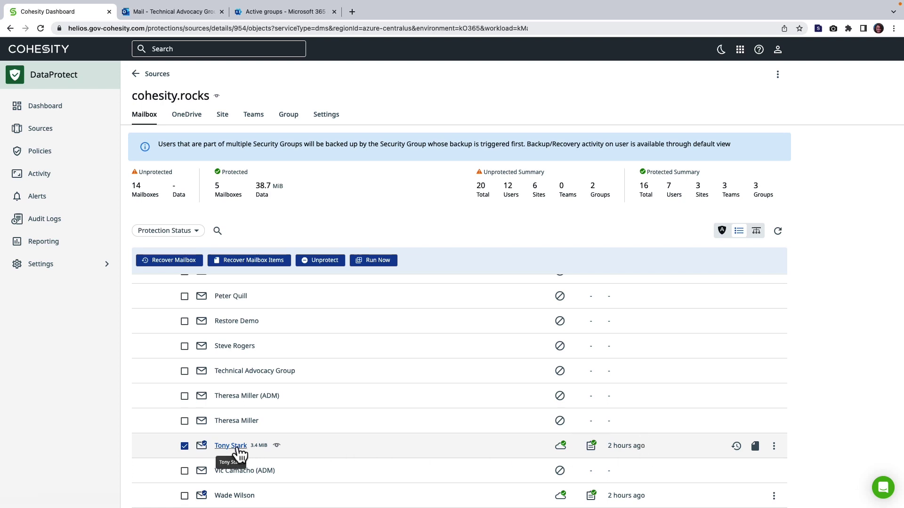
Start mailbox item recovery and search all Emails & Folders items with '*'.
{"action": "left_click", "coordinate": [286, 261]}
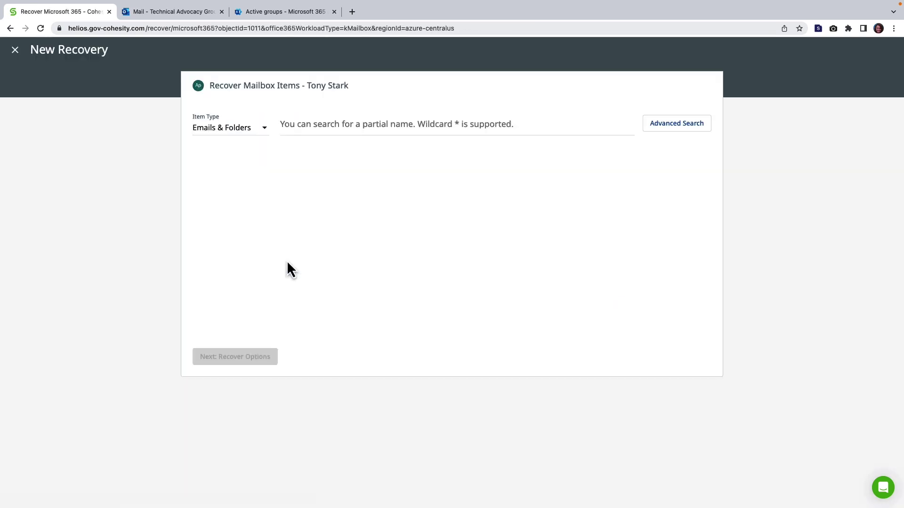
{"action": "left_click", "coordinate": [265, 129]}
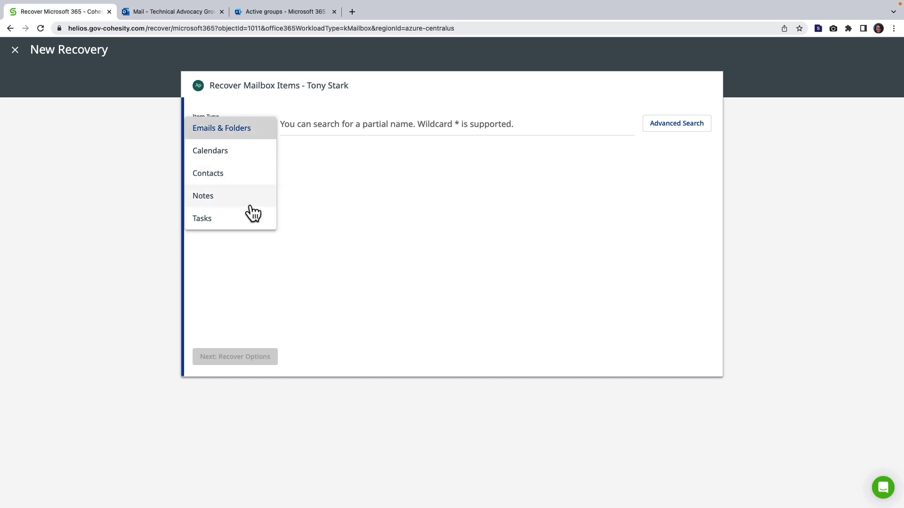
{"action": "left_click", "coordinate": [263, 139]}
{"action": "left_click", "coordinate": [293, 126]}
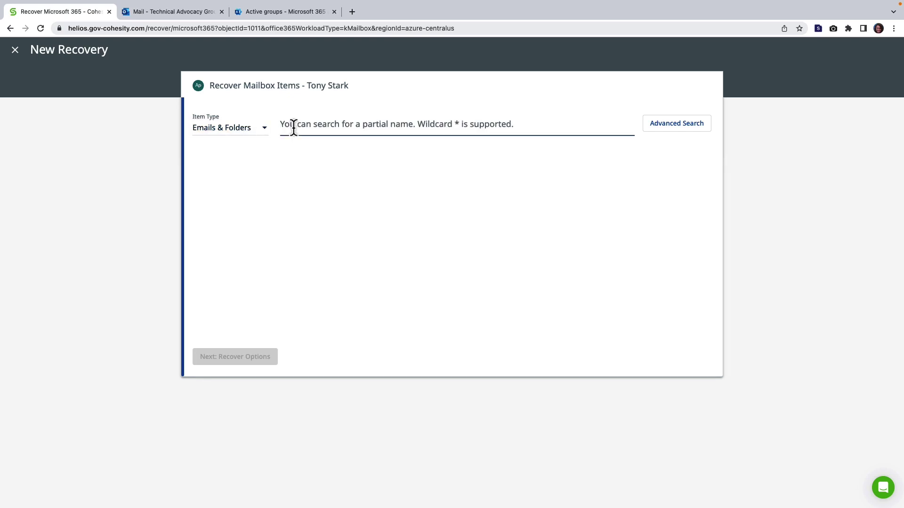
{"action": "type", "text": "*"}
{"action": "key", "text": "Return"}
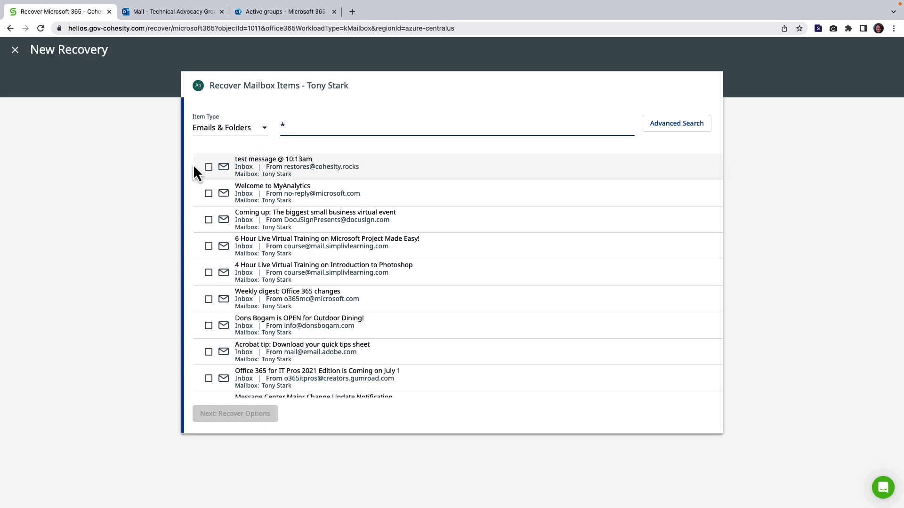
Select 'test message @ 10:13am' and 'Welcome to MyAnalytics', checking their recovery point.
{"action": "left_click", "coordinate": [208, 167]}
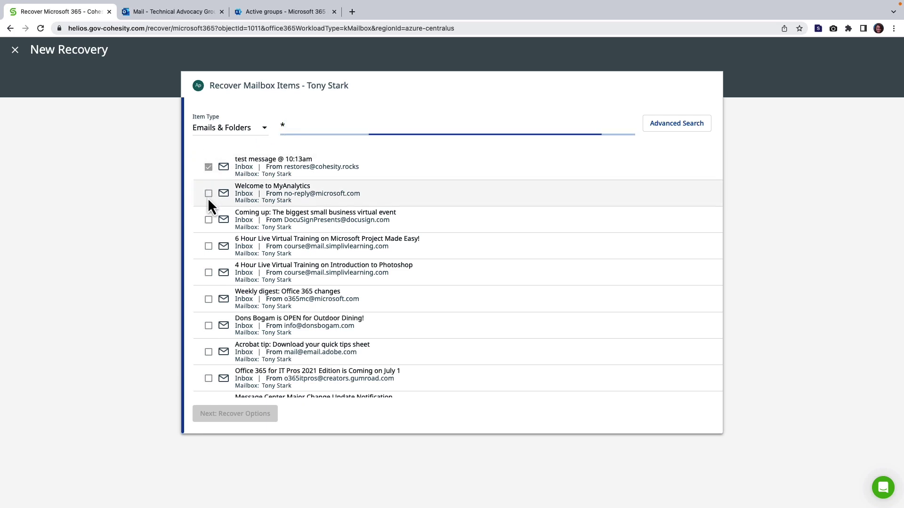
{"action": "left_click", "coordinate": [208, 194]}
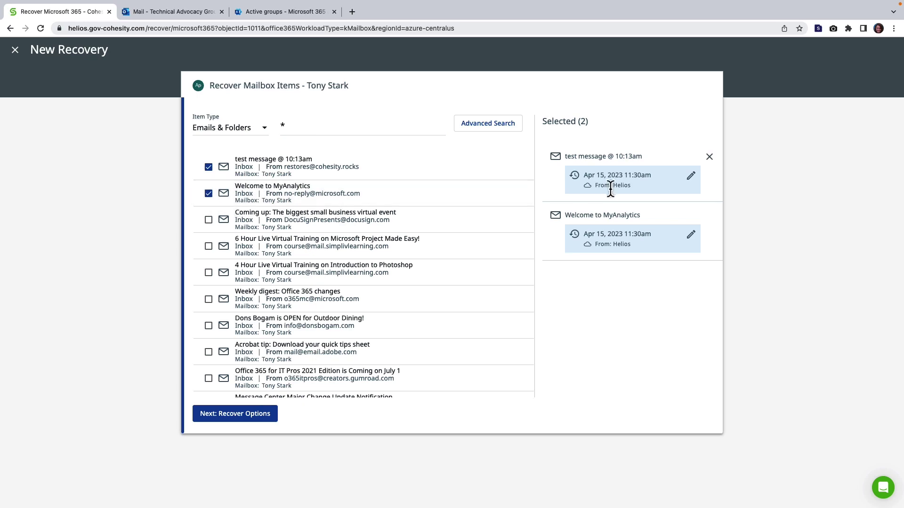
{"action": "left_click", "coordinate": [691, 176]}
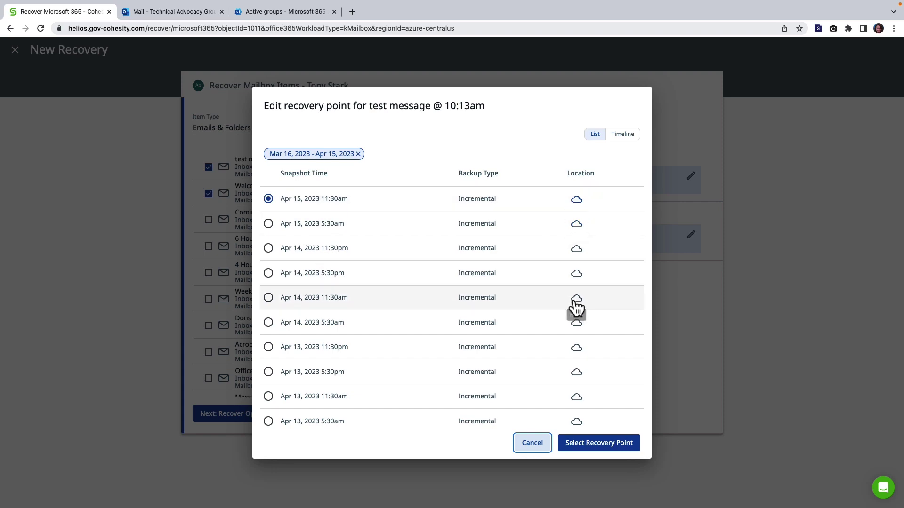
{"action": "left_click", "coordinate": [537, 448]}
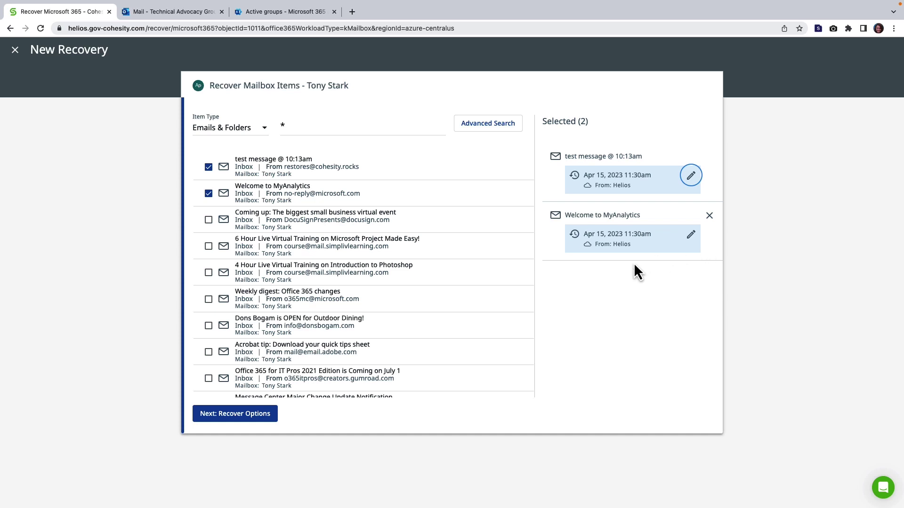
Choose New Location as the recovery destination with cohesity.rocks as registered source.
{"action": "left_click", "coordinate": [271, 428]}
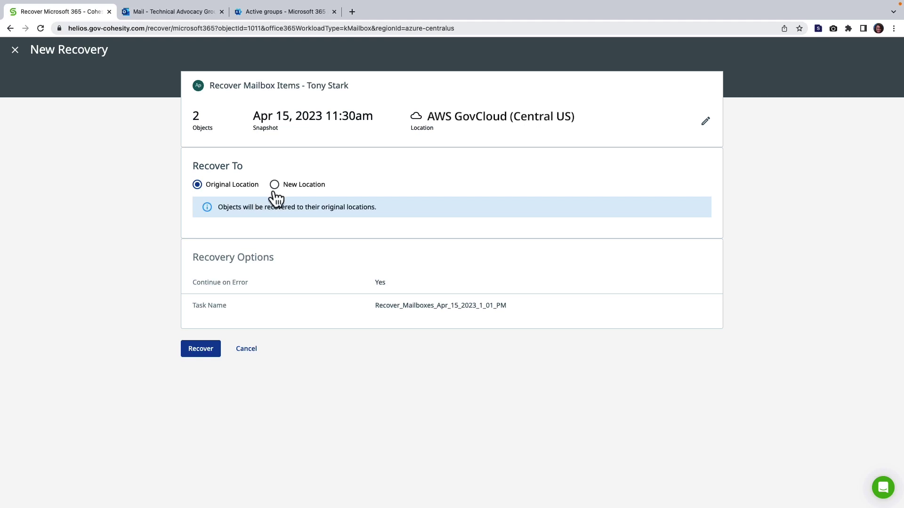
{"action": "left_click", "coordinate": [275, 185]}
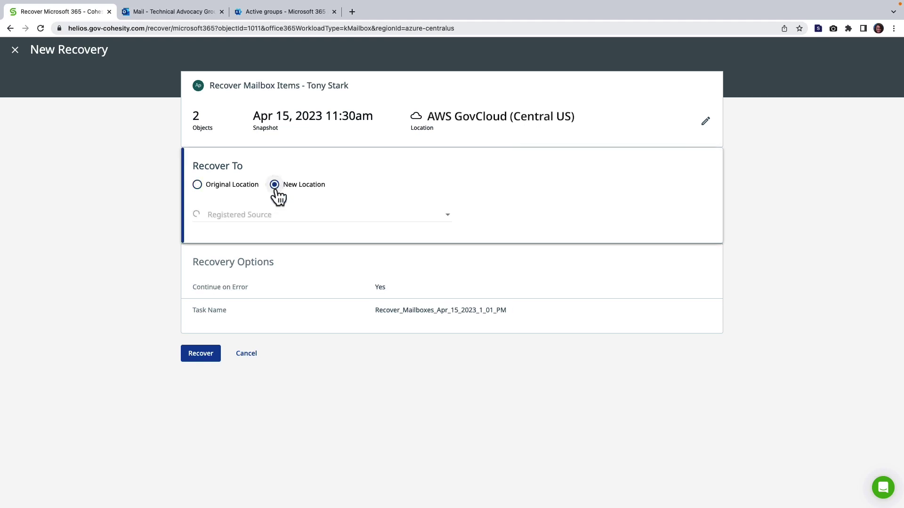
{"action": "left_click", "coordinate": [278, 220]}
{"action": "left_click", "coordinate": [262, 265]}
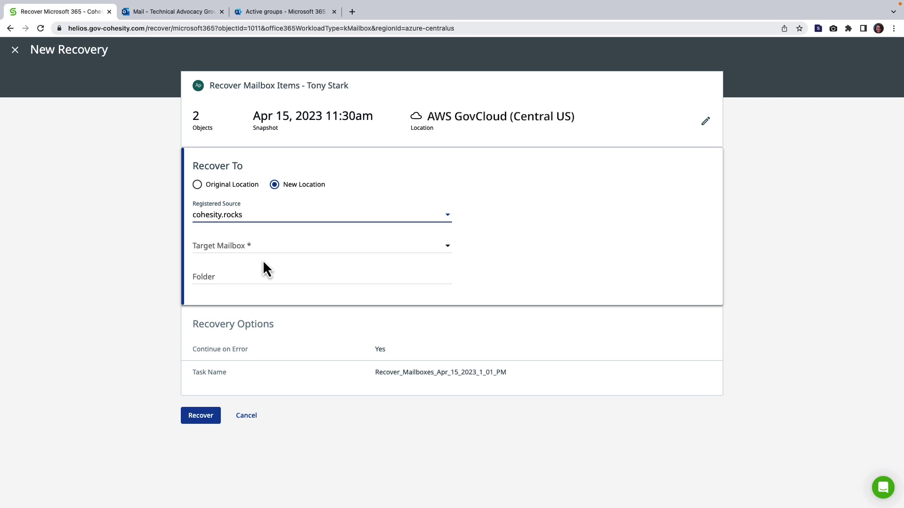
Target the Restore Demo mailbox and name the folder TMRestore05.
{"action": "left_click", "coordinate": [253, 258]}
{"action": "scroll", "coordinate": [255, 304], "scroll_direction": "down", "scroll_amount": 8}
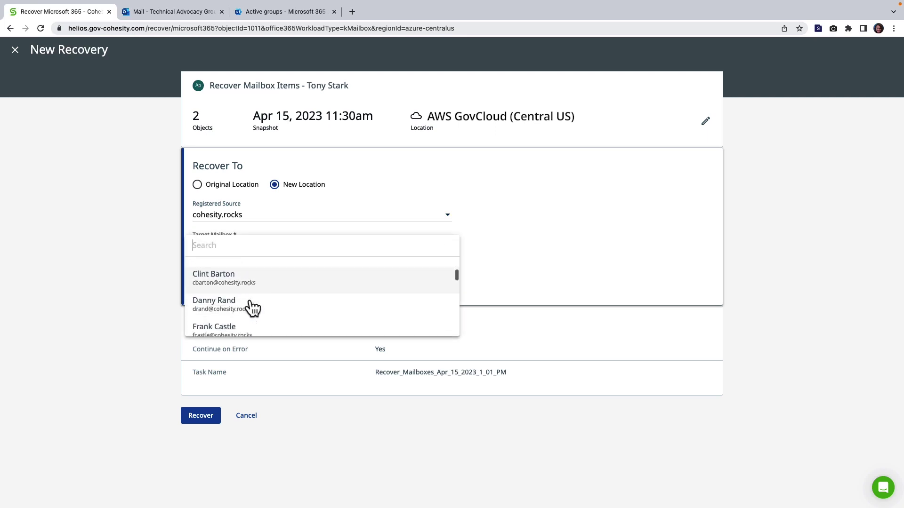
{"action": "scroll", "coordinate": [253, 308], "scroll_direction": "down", "scroll_amount": 4}
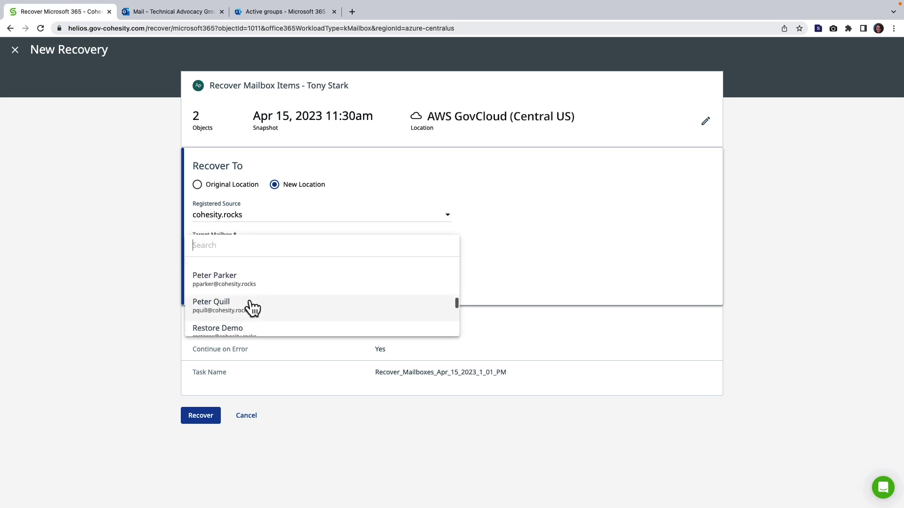
{"action": "left_click", "coordinate": [248, 273]}
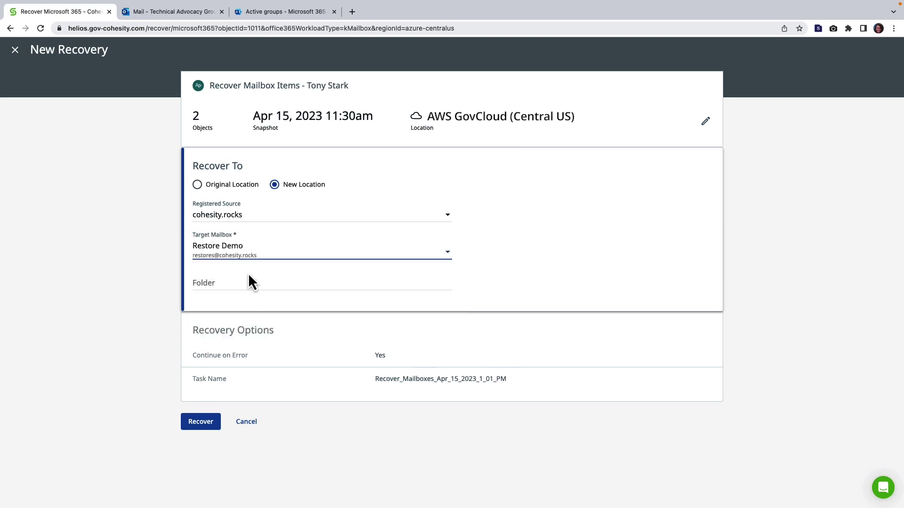
{"action": "left_click", "coordinate": [219, 284]}
{"action": "type", "text": "TM"}
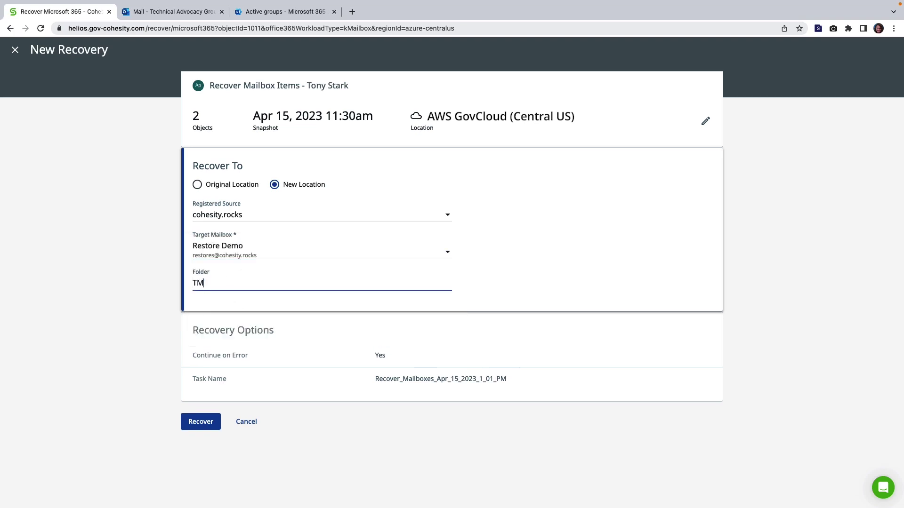
{"action": "type", "text": "Restore05"}
Start the mailbox recovery, review cohesity.rocks's protected groups, then bring up the Microsoft 365 admin center.
{"action": "left_click", "coordinate": [215, 425]}
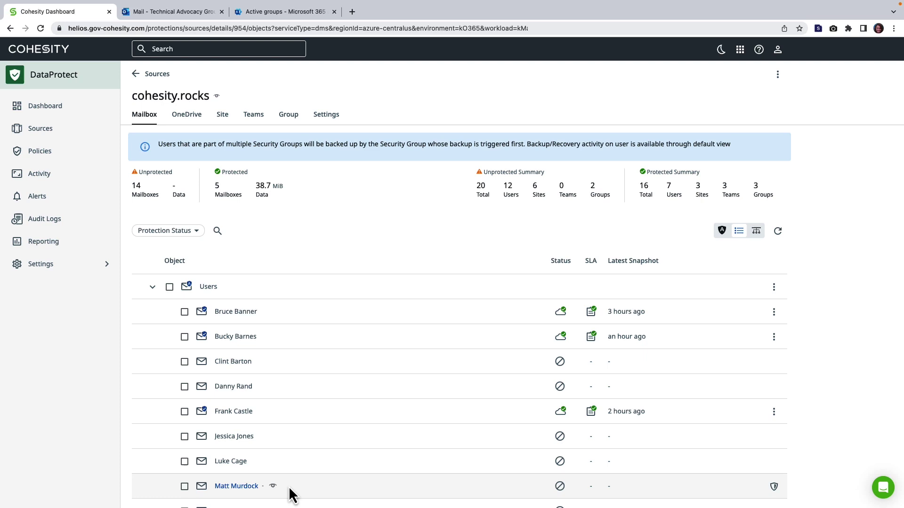
{"action": "left_click", "coordinate": [289, 115]}
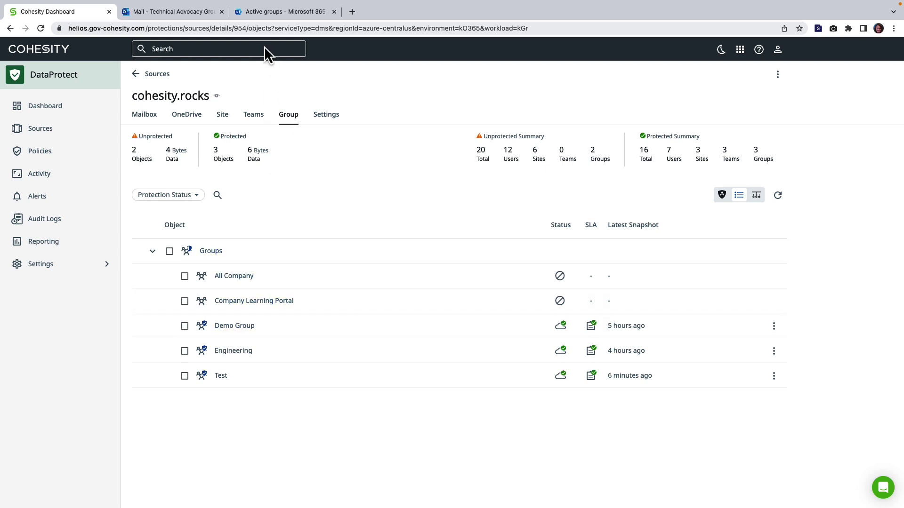
{"action": "left_click", "coordinate": [258, 13]}
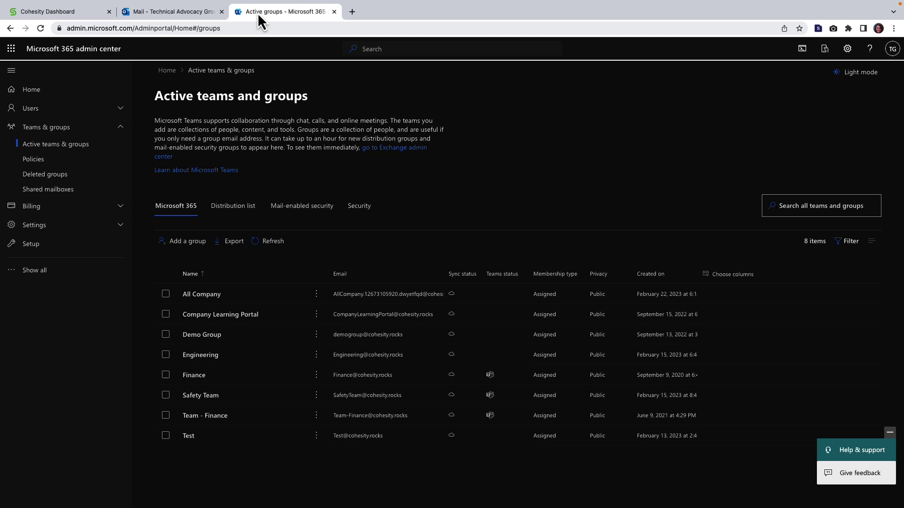
Delete Demo Group in Active teams and groups, leaving 7 groups listed.
{"action": "left_click", "coordinate": [167, 337]}
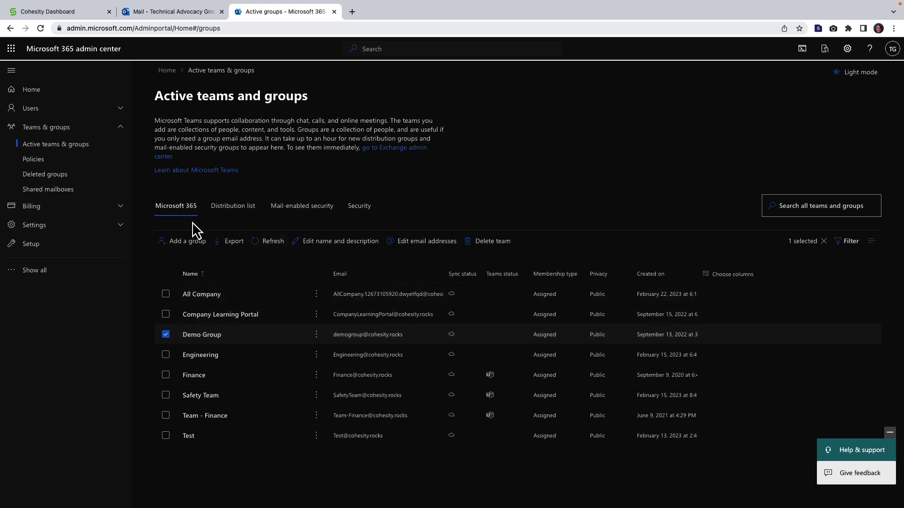
{"action": "left_click", "coordinate": [494, 243]}
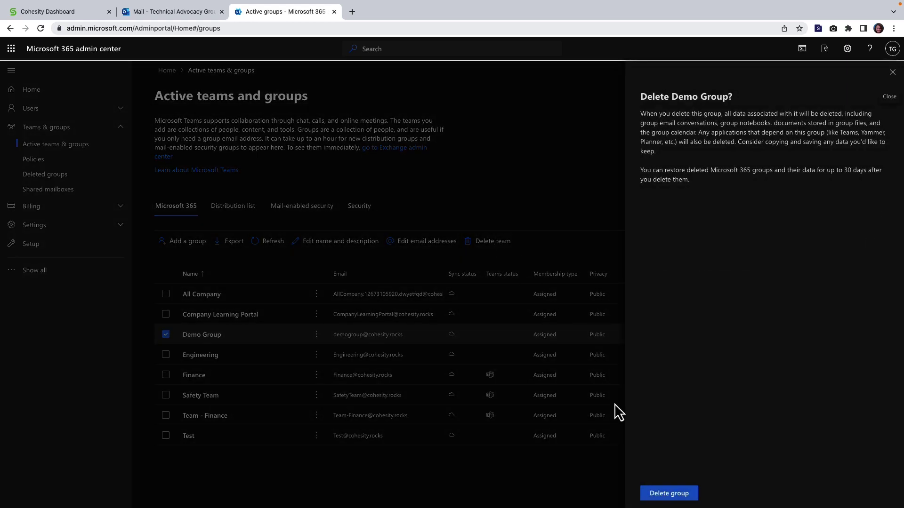
{"action": "left_click", "coordinate": [670, 494]}
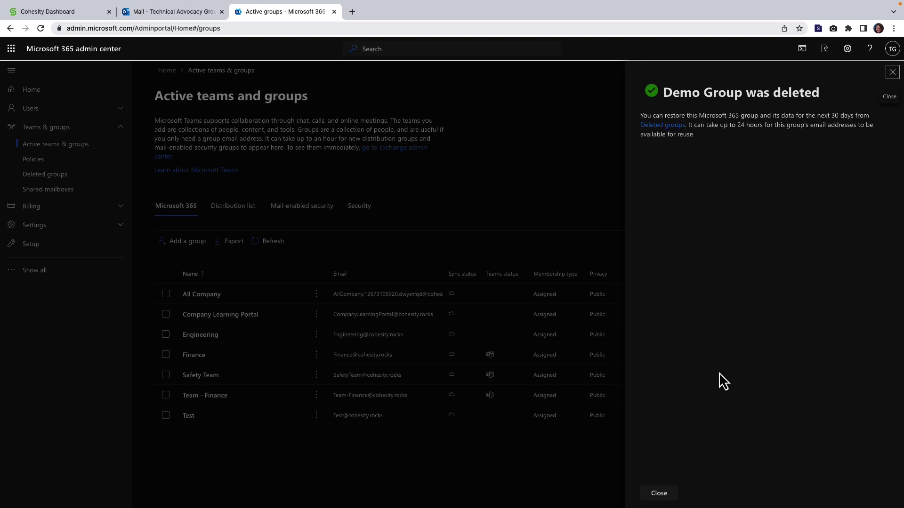
{"action": "left_click", "coordinate": [669, 499]}
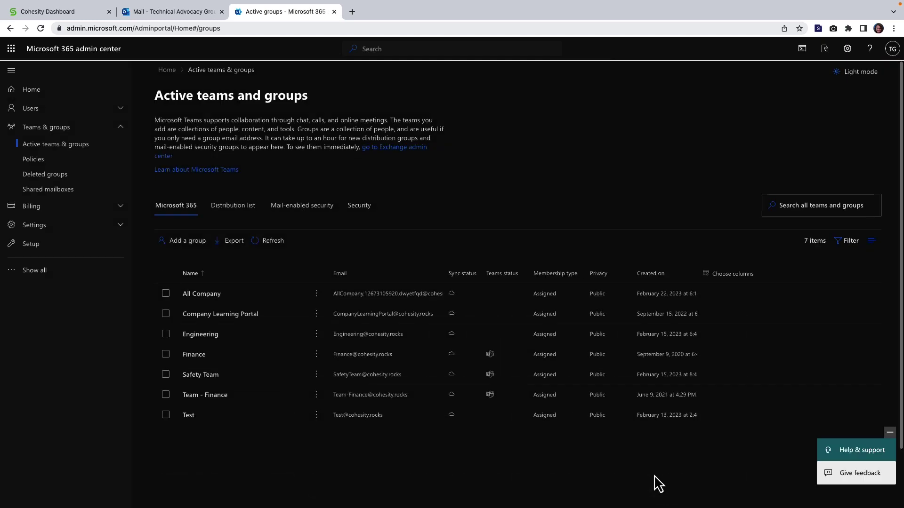
{"action": "scroll", "coordinate": [437, 297], "scroll_direction": "down", "scroll_amount": 1}
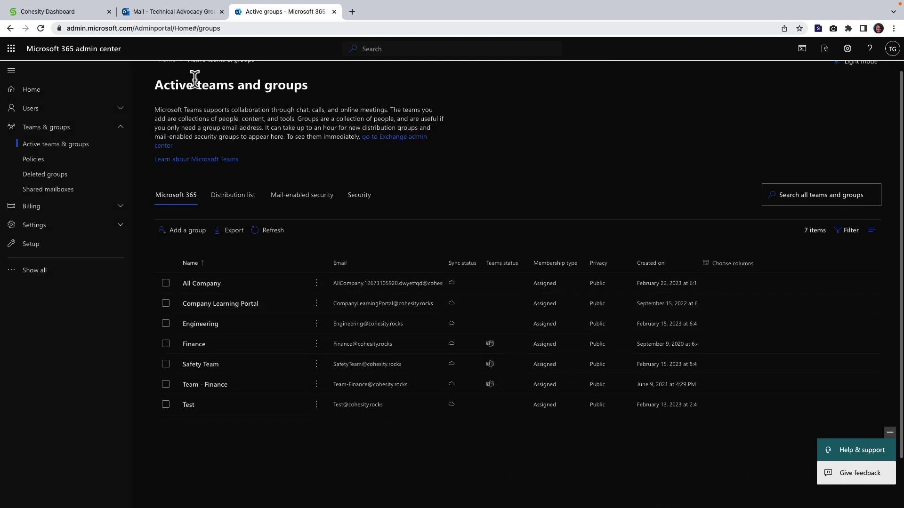
Recover the deleted Demo Group to its original location in Cohesity DataProtect.
{"action": "left_click", "coordinate": [69, 13]}
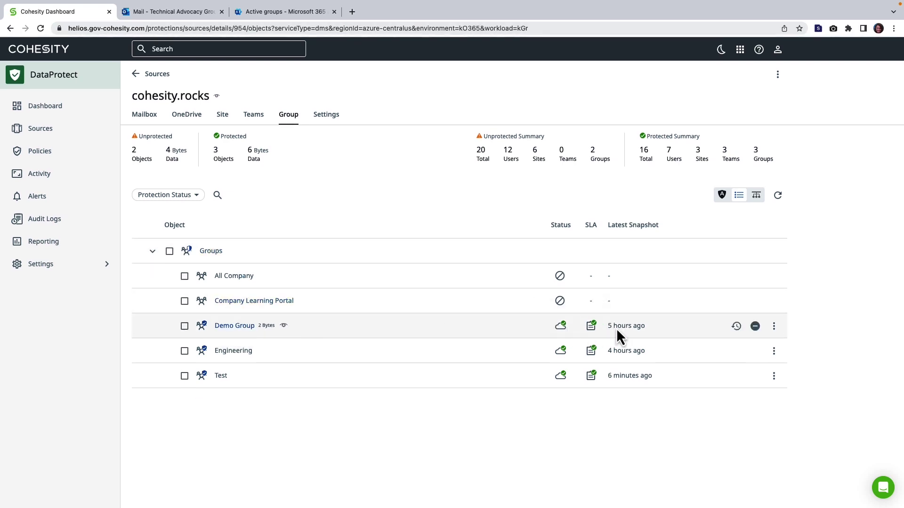
{"action": "left_click", "coordinate": [184, 326]}
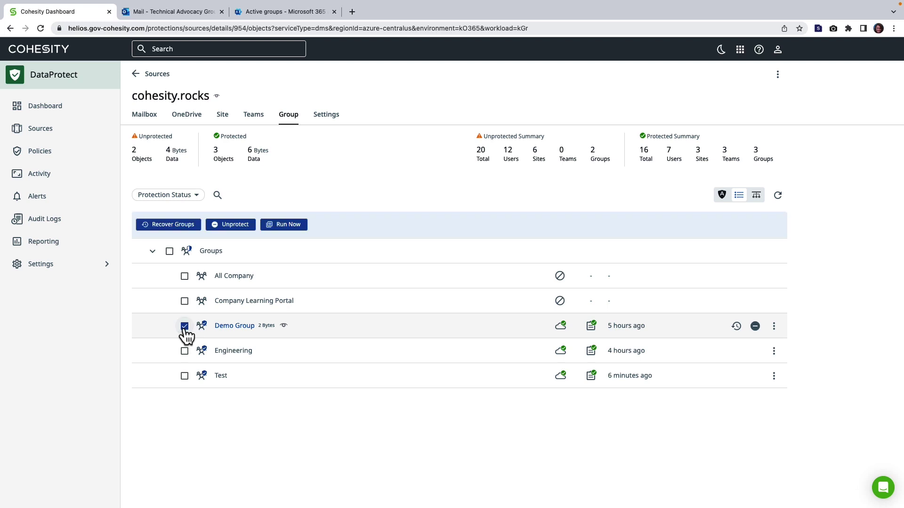
{"action": "left_click", "coordinate": [190, 226]}
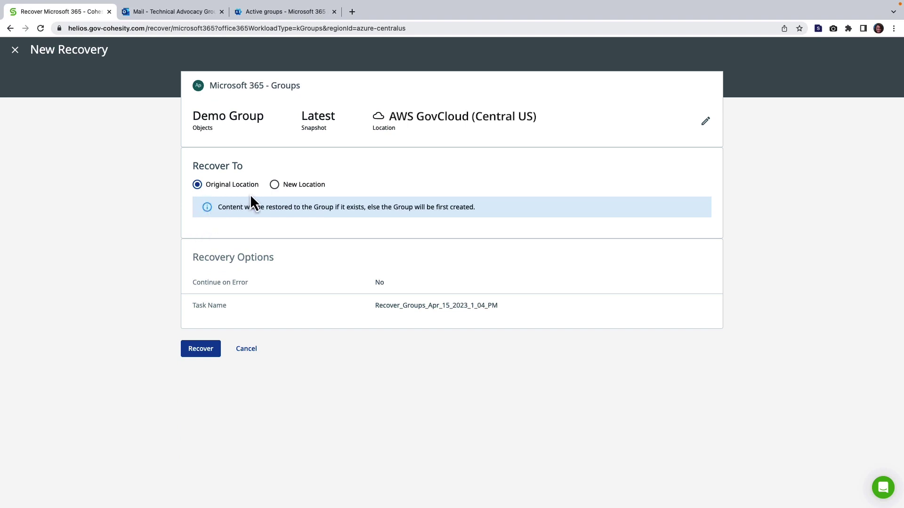
{"action": "left_click", "coordinate": [215, 354]}
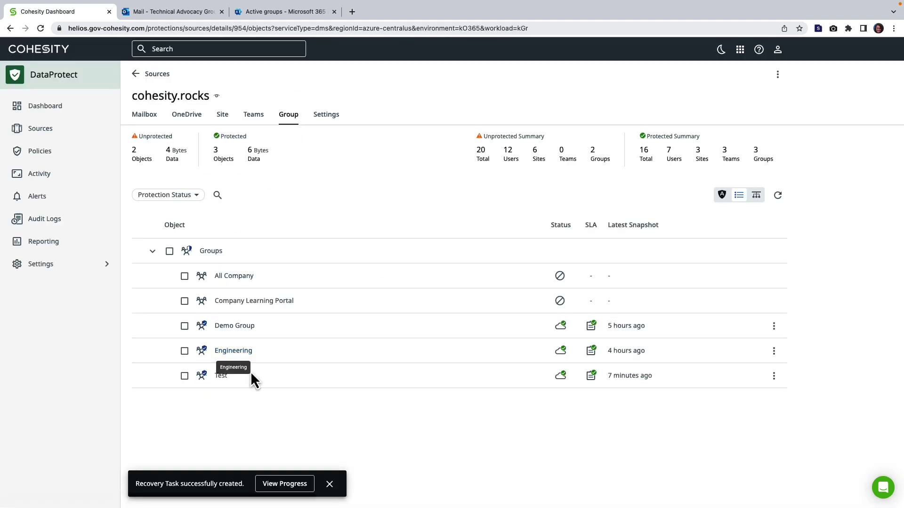
Follow the Demo Group recovery's progress on the Activity page.
{"action": "left_click", "coordinate": [291, 489]}
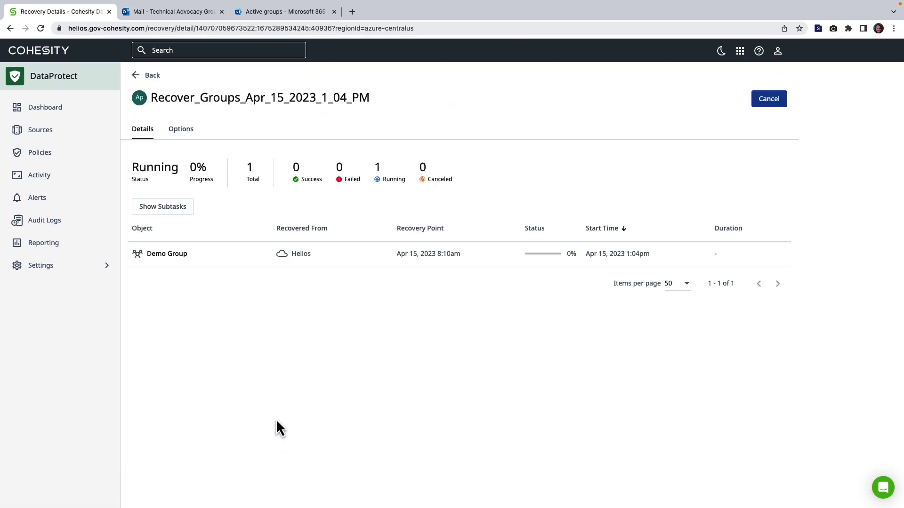
{"action": "mouse_move", "coordinate": [207, 266]}
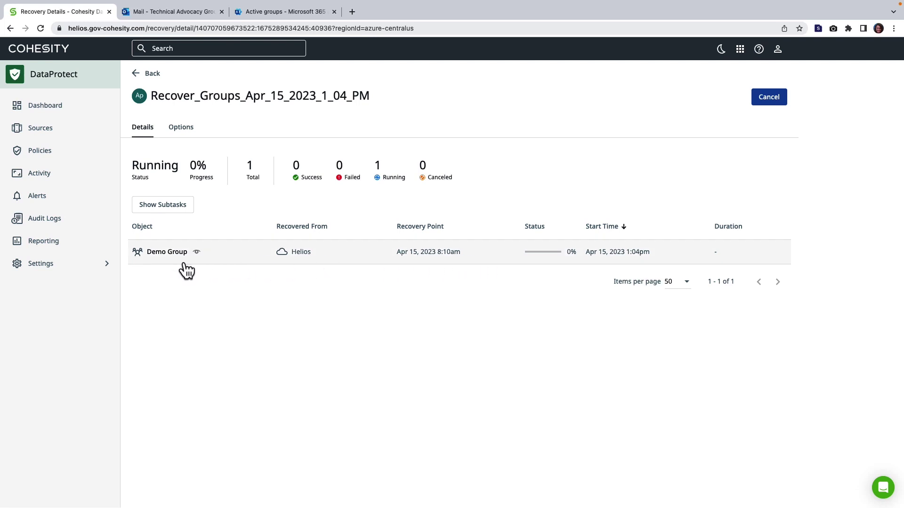
{"action": "left_click", "coordinate": [73, 181]}
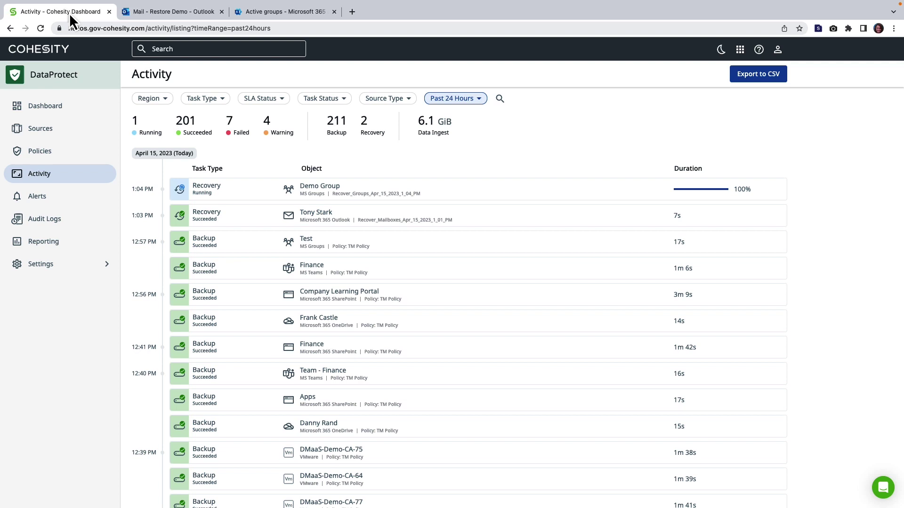
In Outlook, open the Inbox restored under TMRestore05's user subfolder to see its two messages.
{"action": "left_click", "coordinate": [182, 14]}
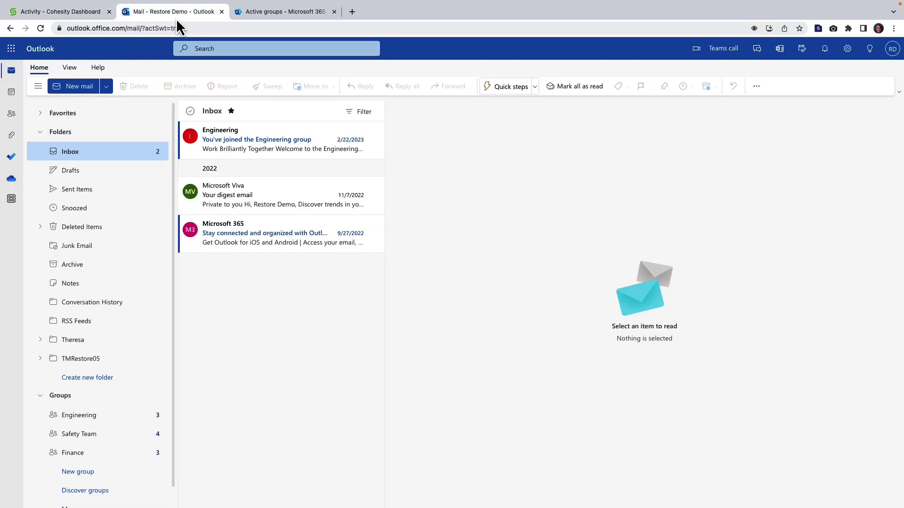
{"action": "left_click", "coordinate": [70, 363]}
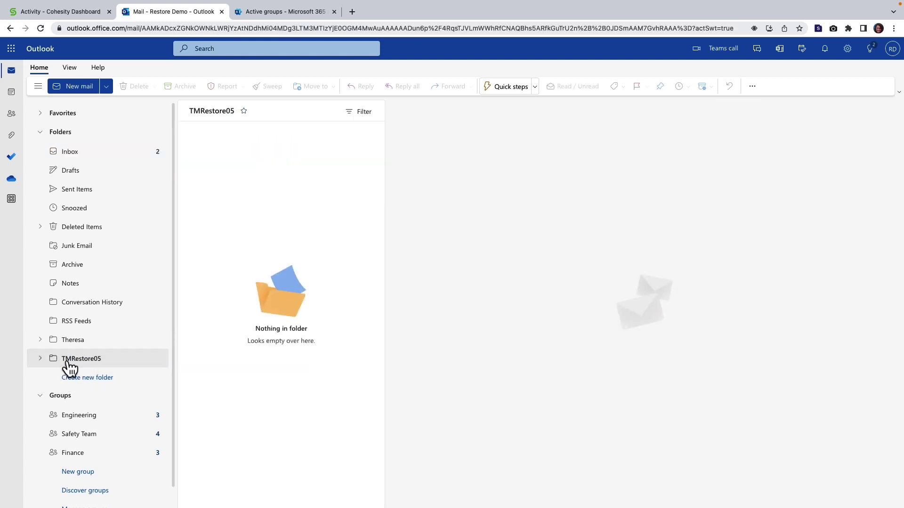
{"action": "left_click", "coordinate": [40, 359]}
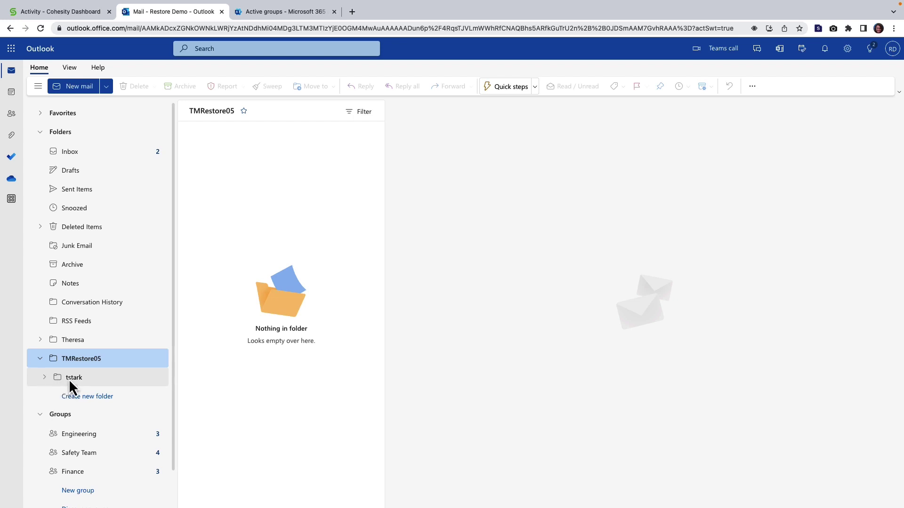
{"action": "left_click", "coordinate": [74, 381]}
{"action": "left_click", "coordinate": [44, 378]}
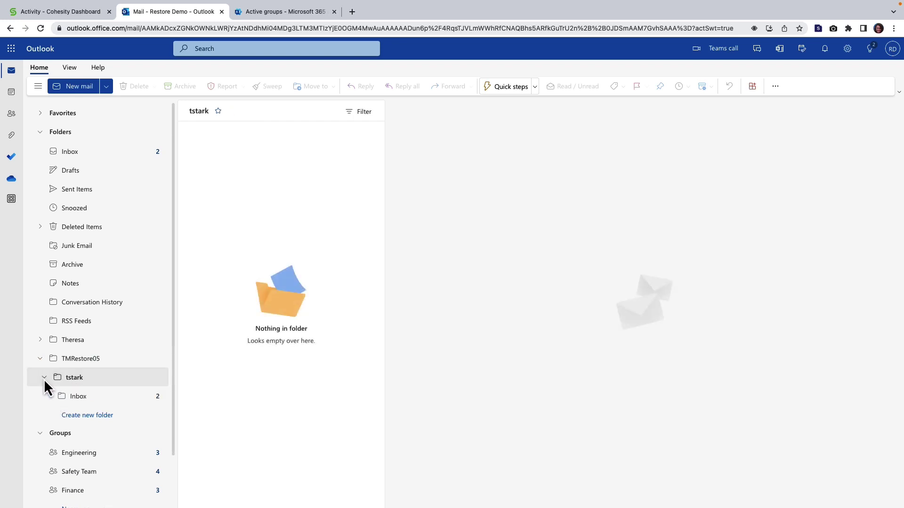
{"action": "left_click", "coordinate": [79, 397]}
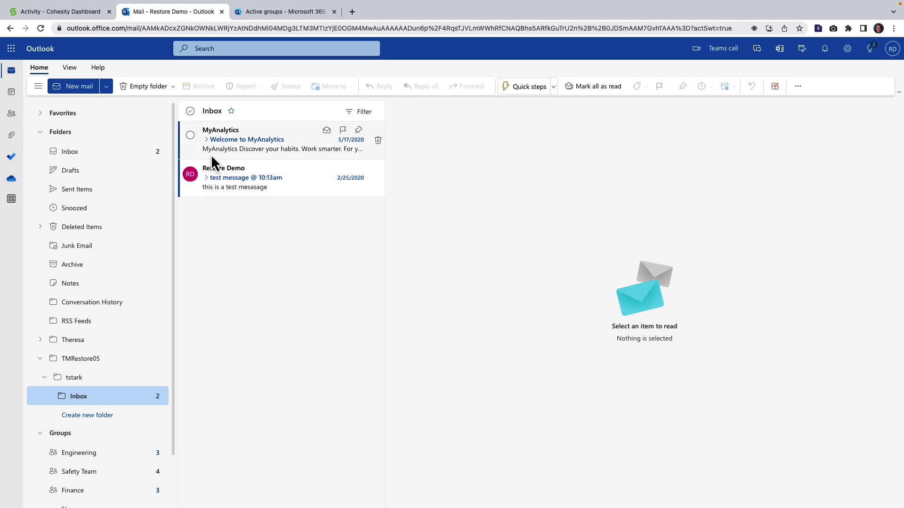
{"action": "left_click", "coordinate": [75, 14]}
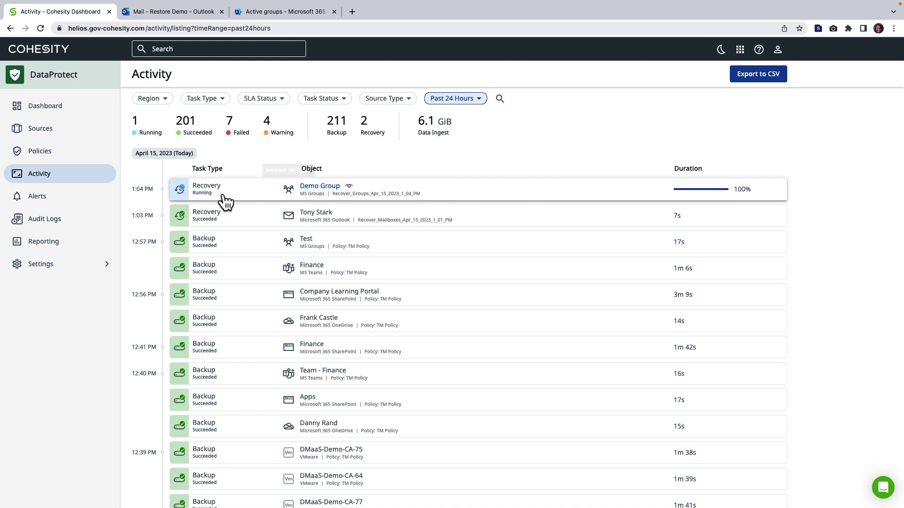
Bring up the Microsoft 365 admin center's Active teams and groups list, still showing 7 groups.
{"action": "left_click", "coordinate": [262, 13]}
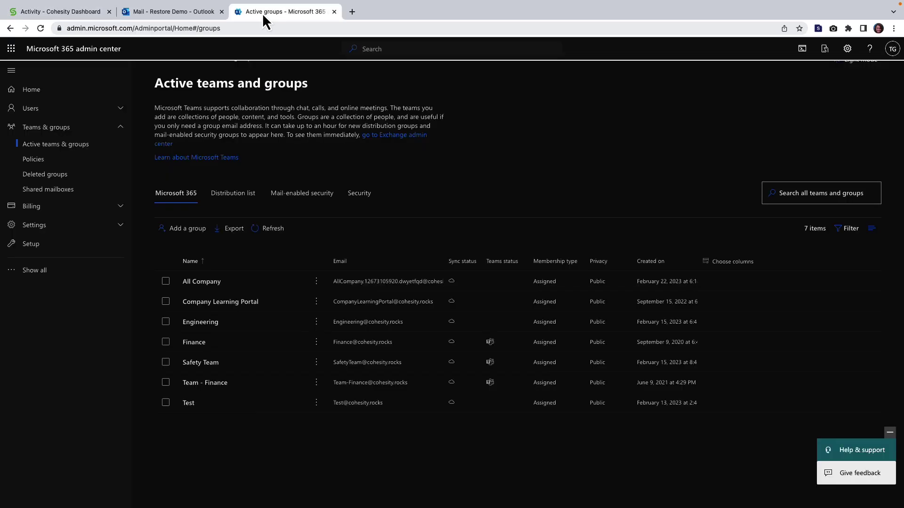
Refresh the groups list to see Demo Group back among 8 groups, then open the Cohesity dashboard.
{"action": "left_click", "coordinate": [269, 231]}
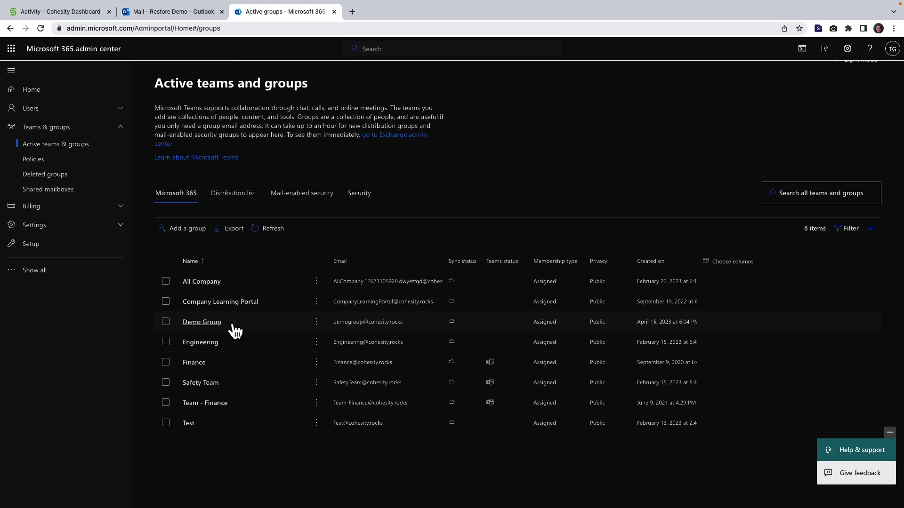
{"action": "left_click", "coordinate": [73, 13]}
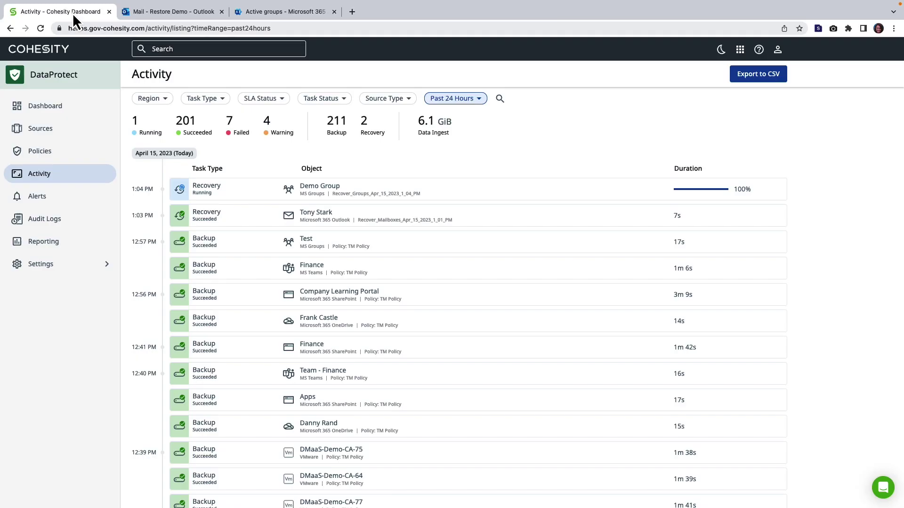
{"action": "left_click", "coordinate": [87, 115]}
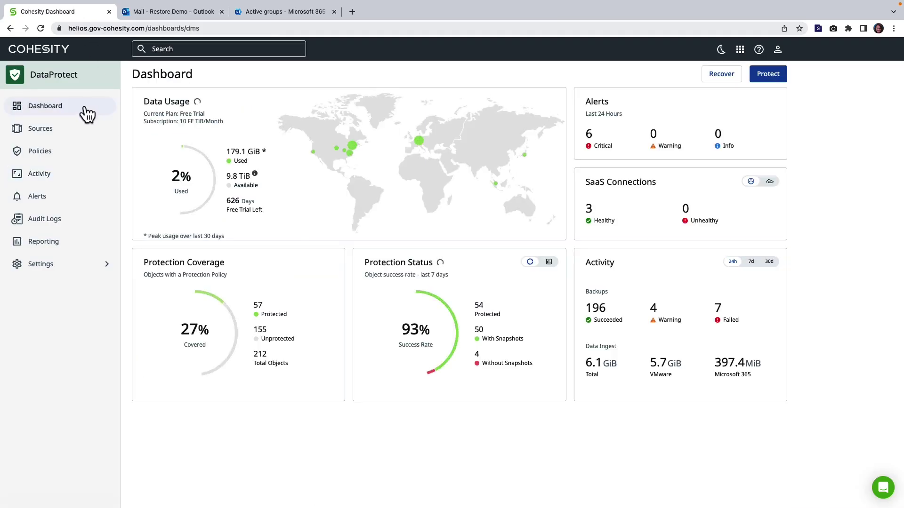